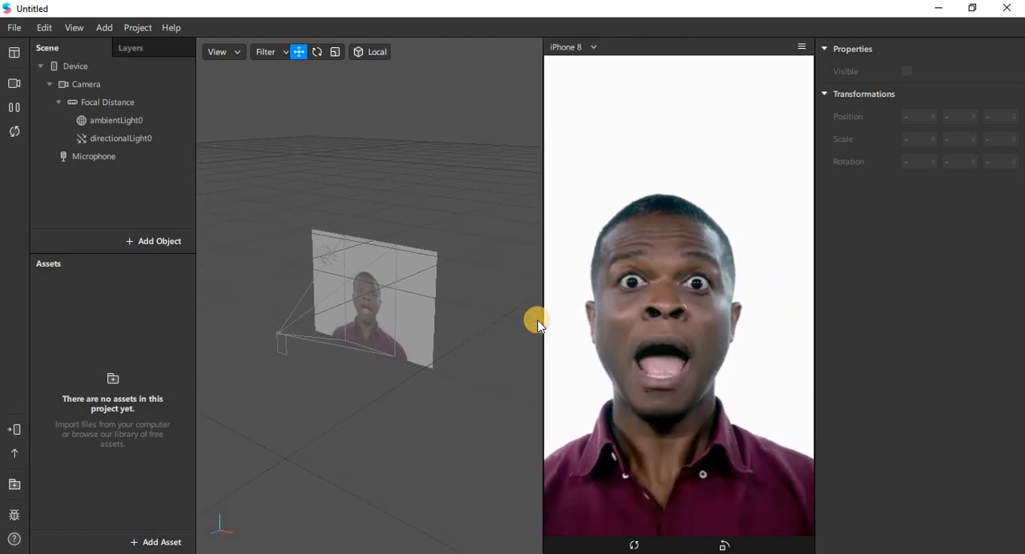
Add a Particle System object to the scene.
left_click(157, 244)
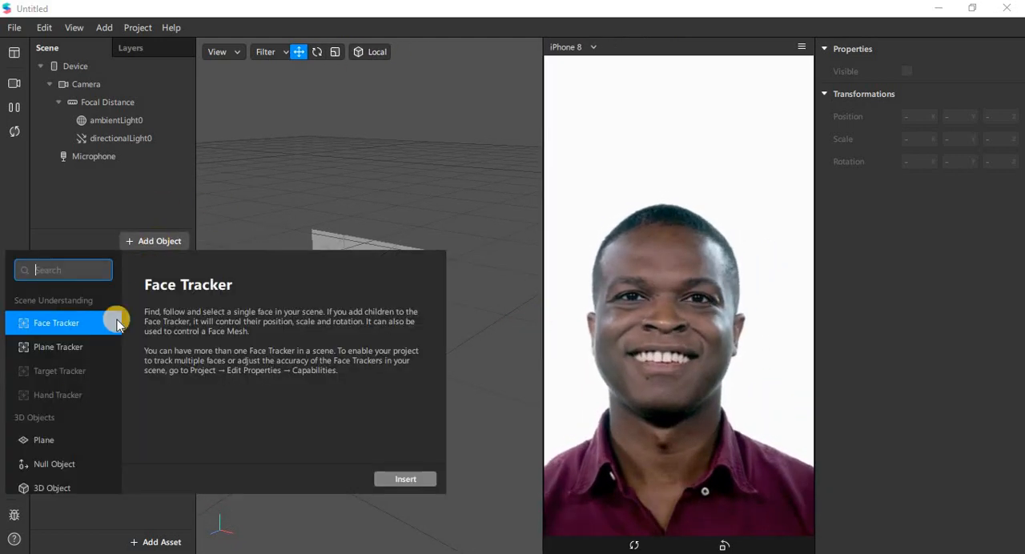
scroll(72, 396, "down", 5)
scroll(69, 416, "down", 1)
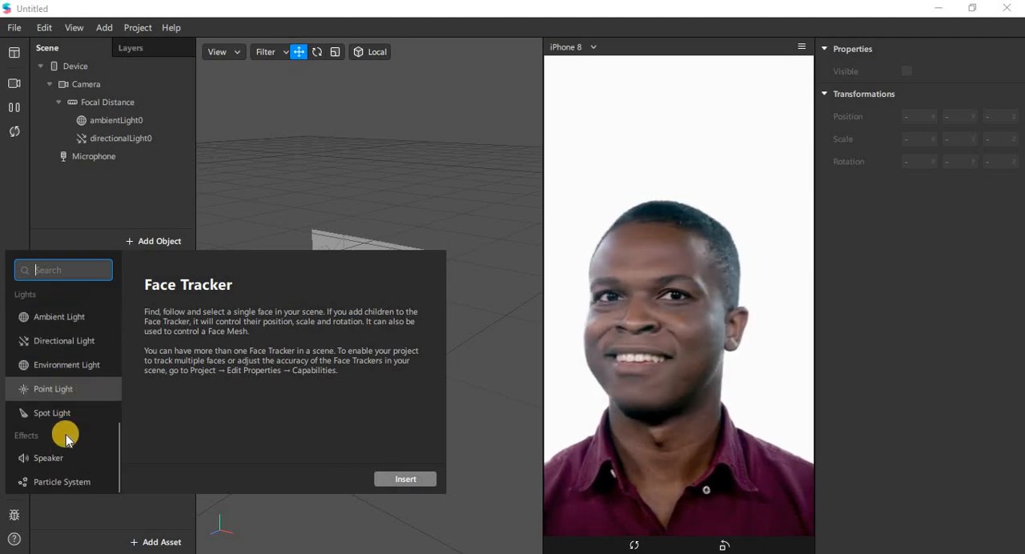
left_click(100, 479)
left_click(401, 483)
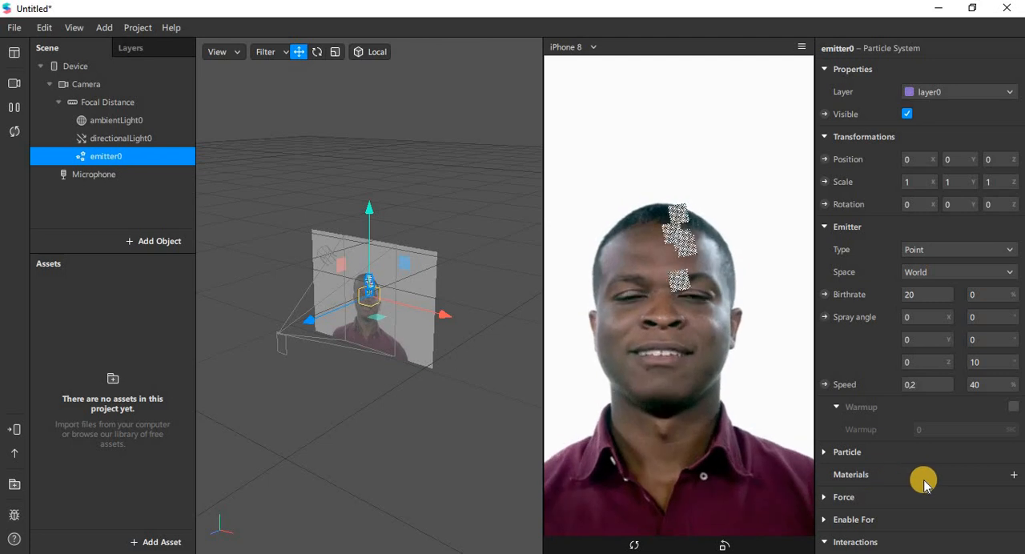
Assign a new material to the particle emitter and rename that material star_mat.
left_click(1011, 477)
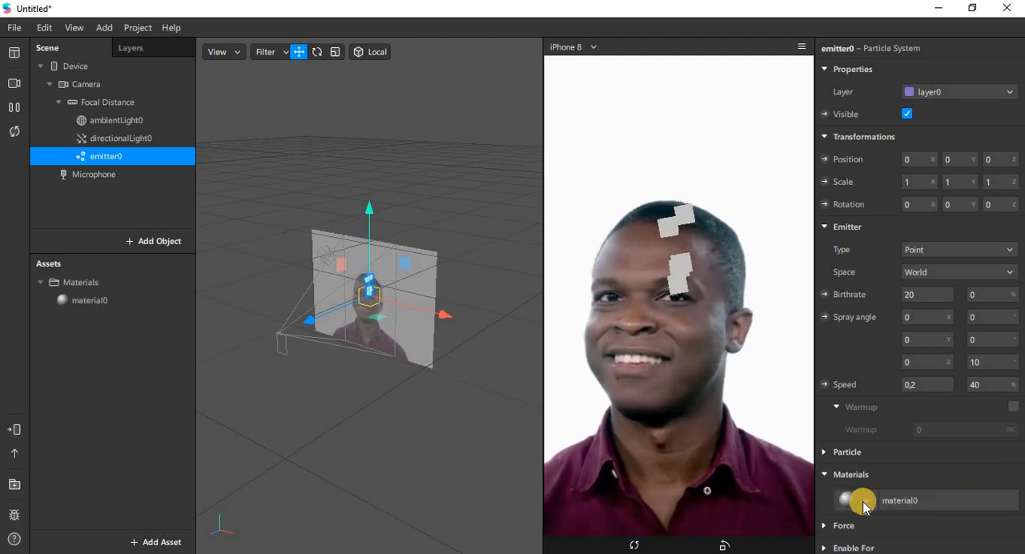
left_click(892, 500)
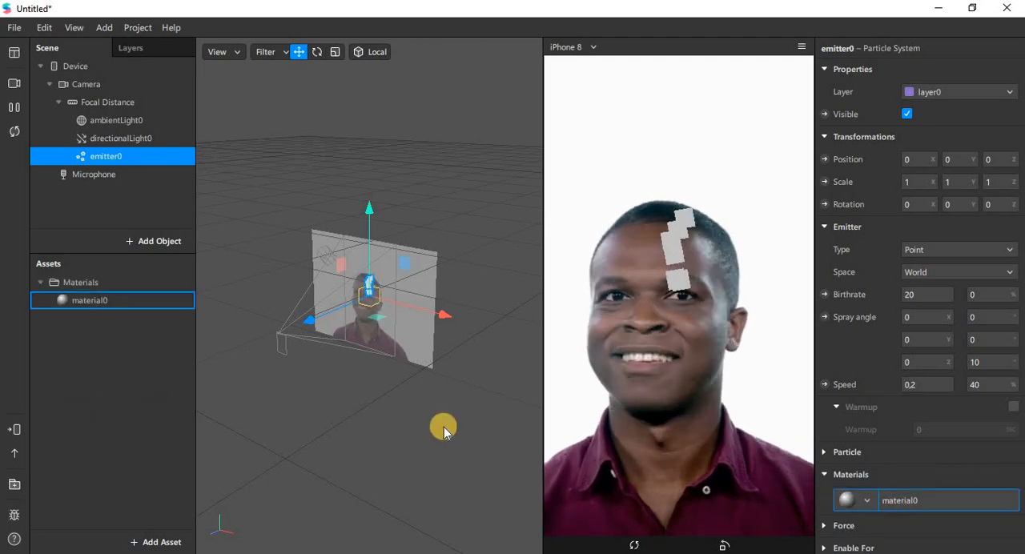
double_click(102, 301)
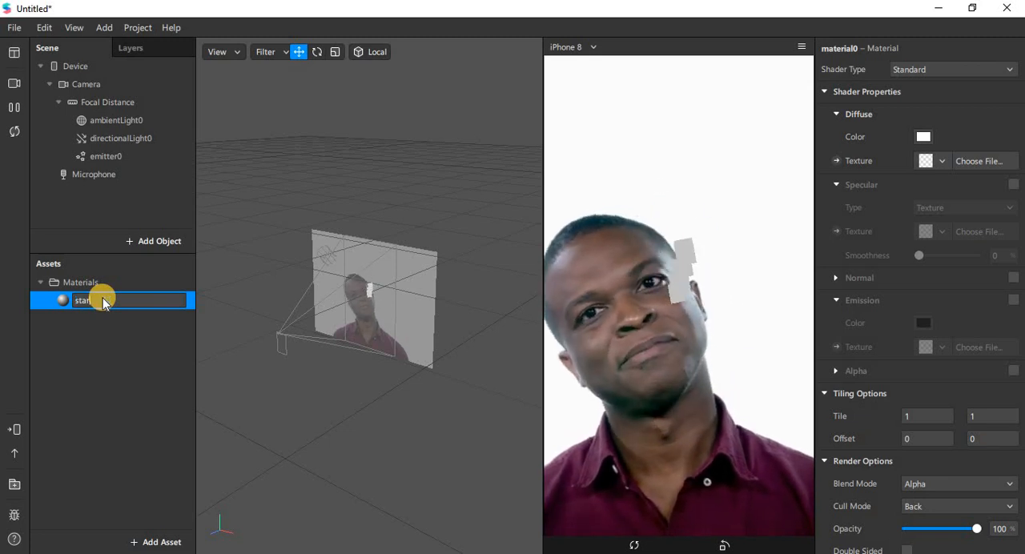
type("mat")
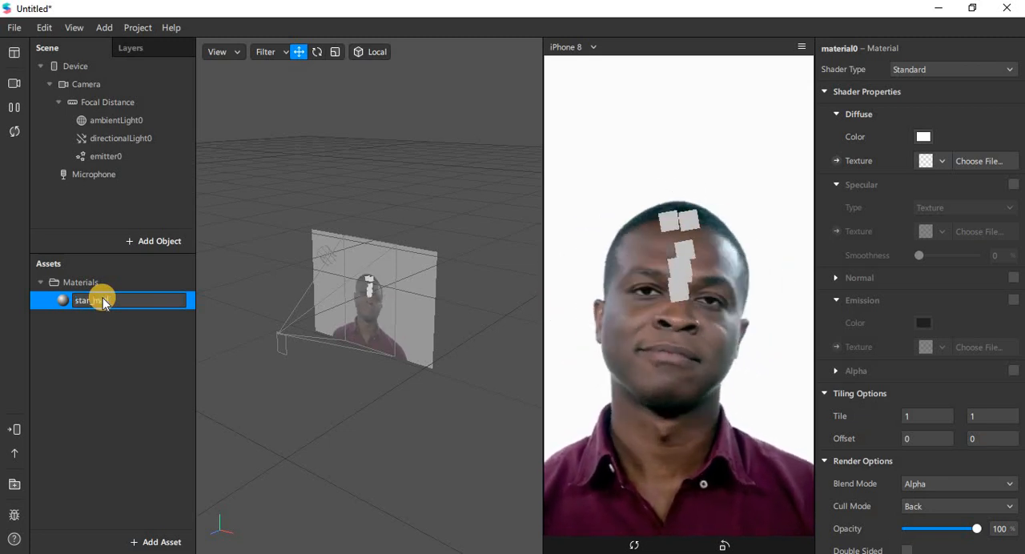
key("Return")
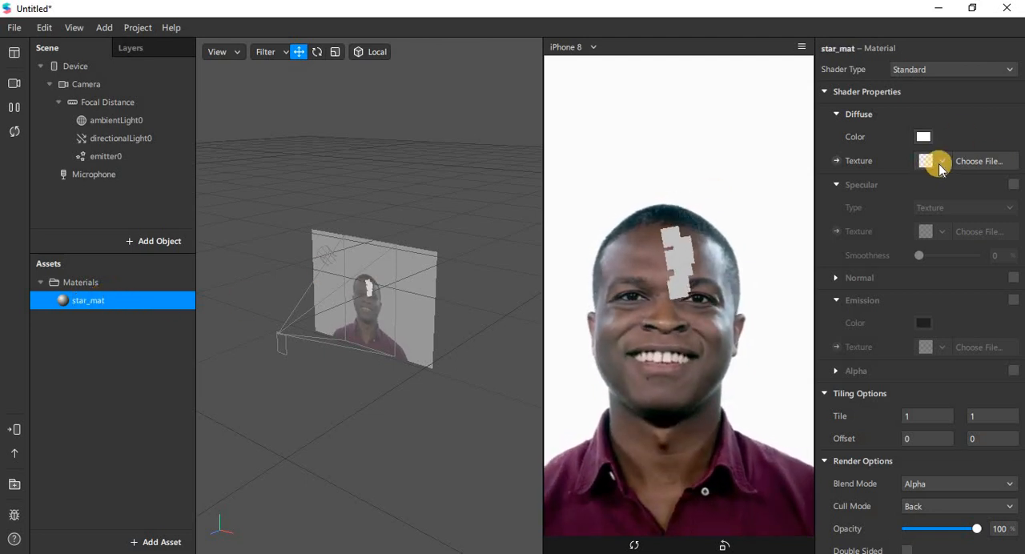
Set star_mat's shader type to Flat and import the star-128 image as its diffuse texture.
left_click(972, 70)
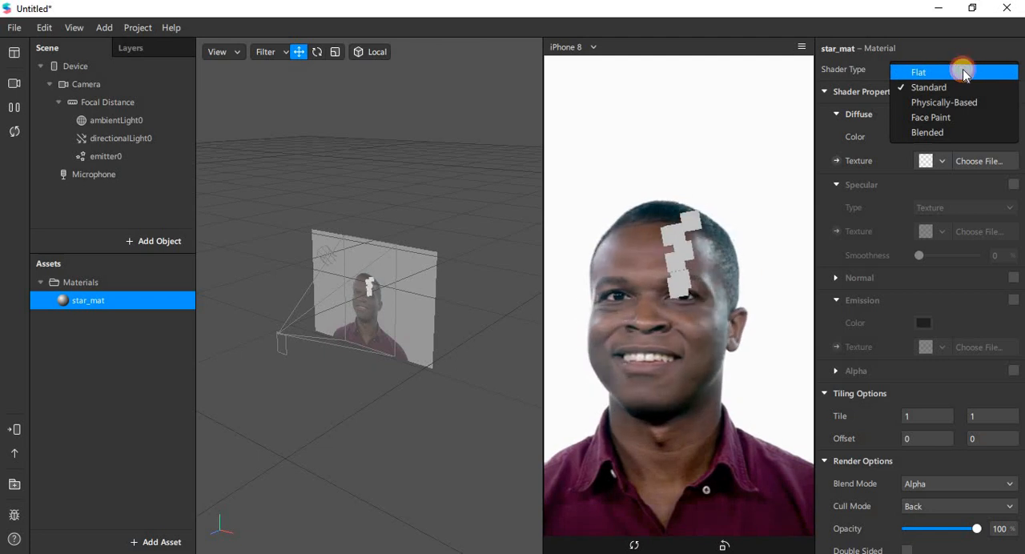
left_click(963, 72)
left_click(943, 158)
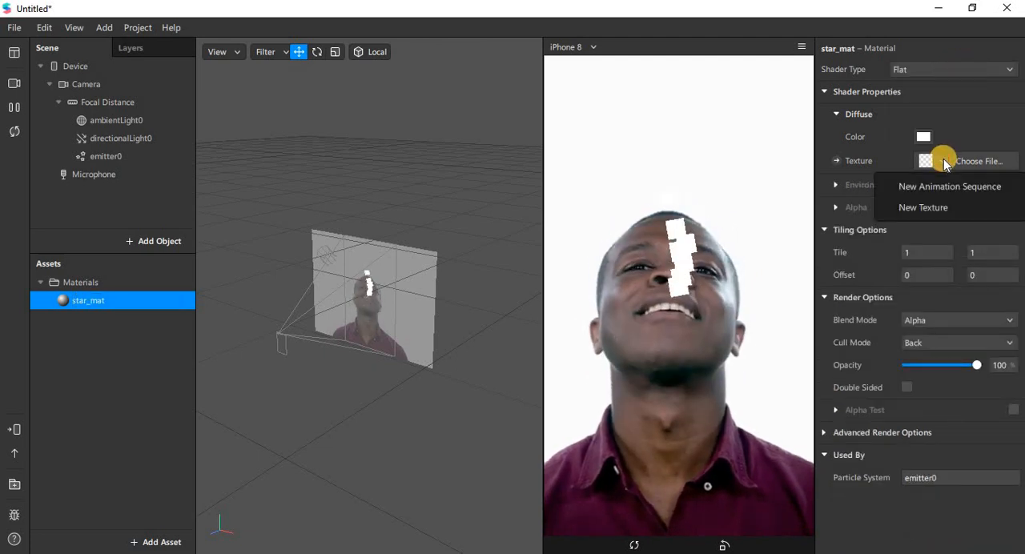
left_click(927, 206)
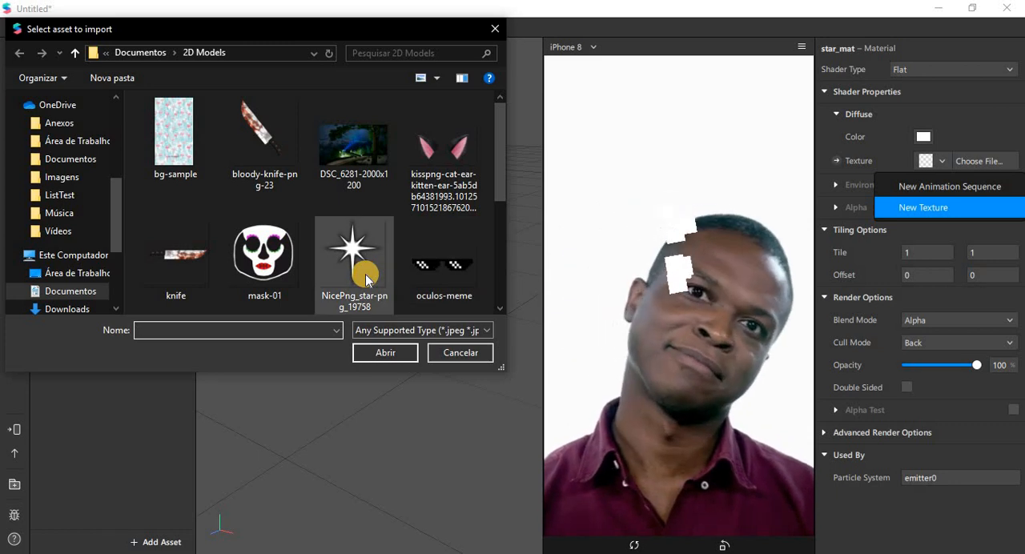
left_click_drag(497, 176, 480, 285)
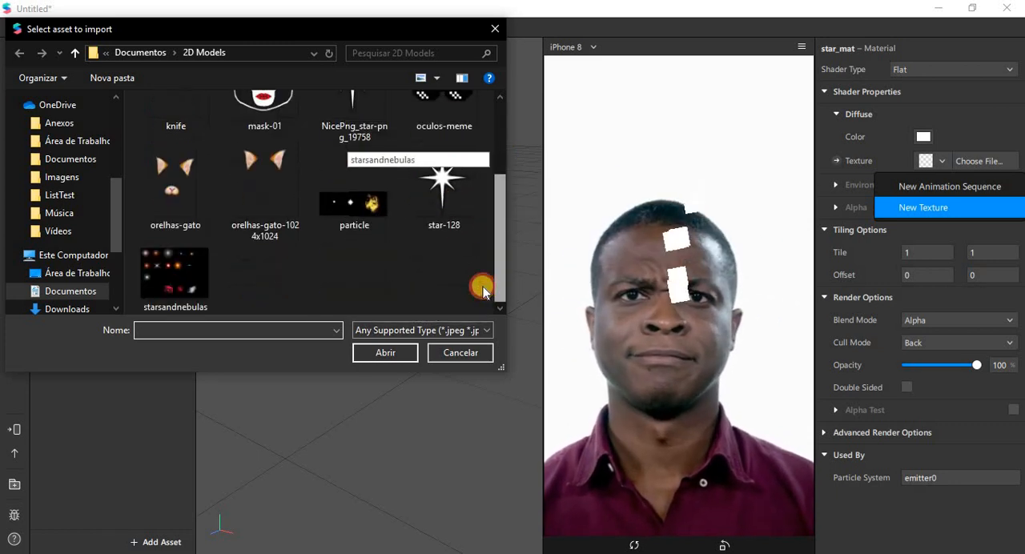
double_click(453, 216)
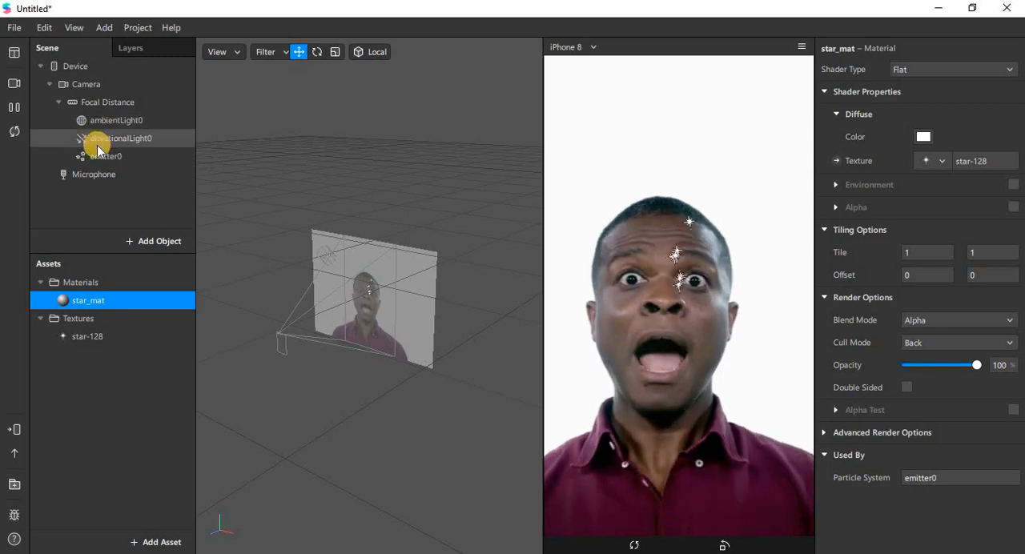
Move emitter0 out of the Device camera hierarchy to the top level of the scene, below Microphone.
left_click(80, 156)
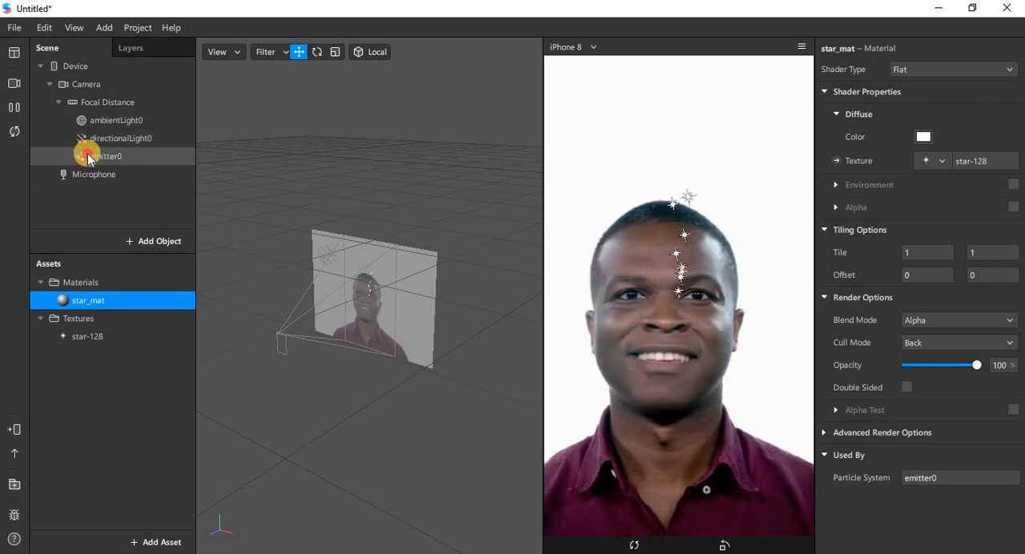
left_click(86, 157)
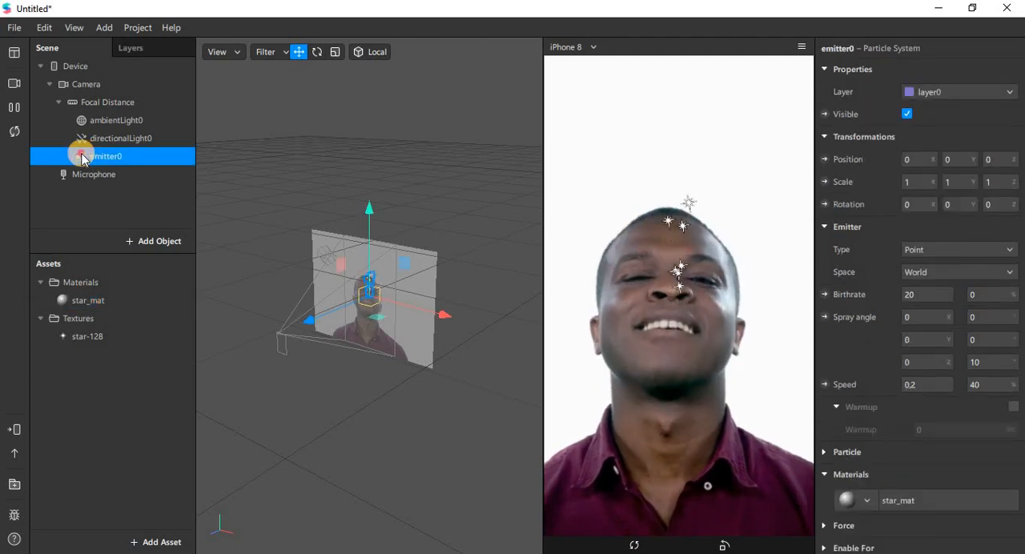
left_click_drag(83, 158, 64, 215)
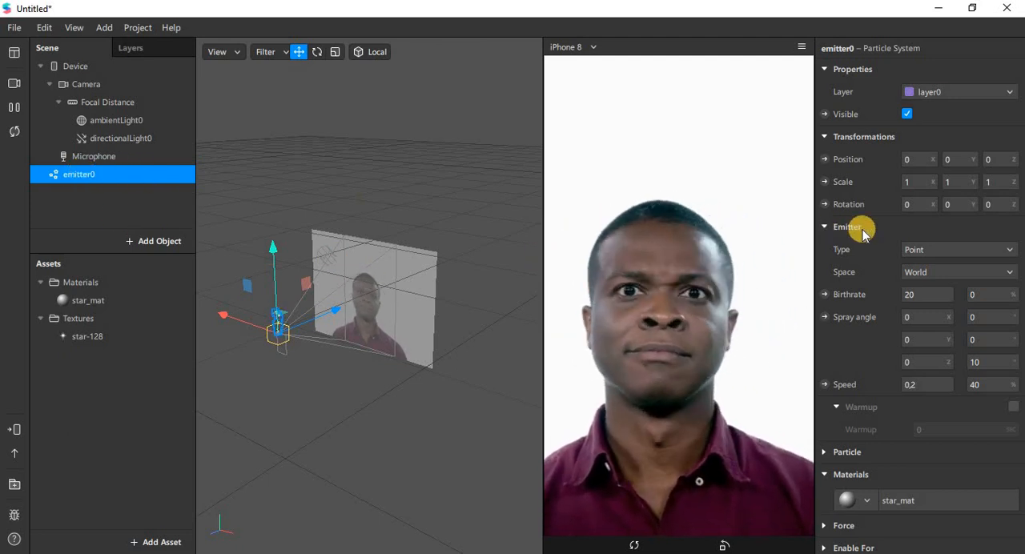
Set emitter0's emitter type to Ring and its Y position to -1.
left_click(1010, 252)
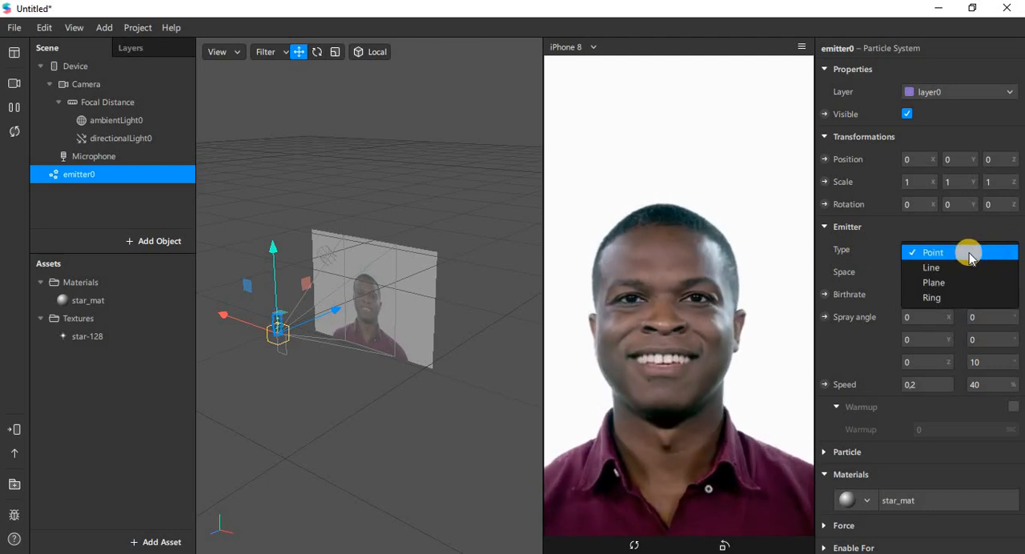
left_click(952, 298)
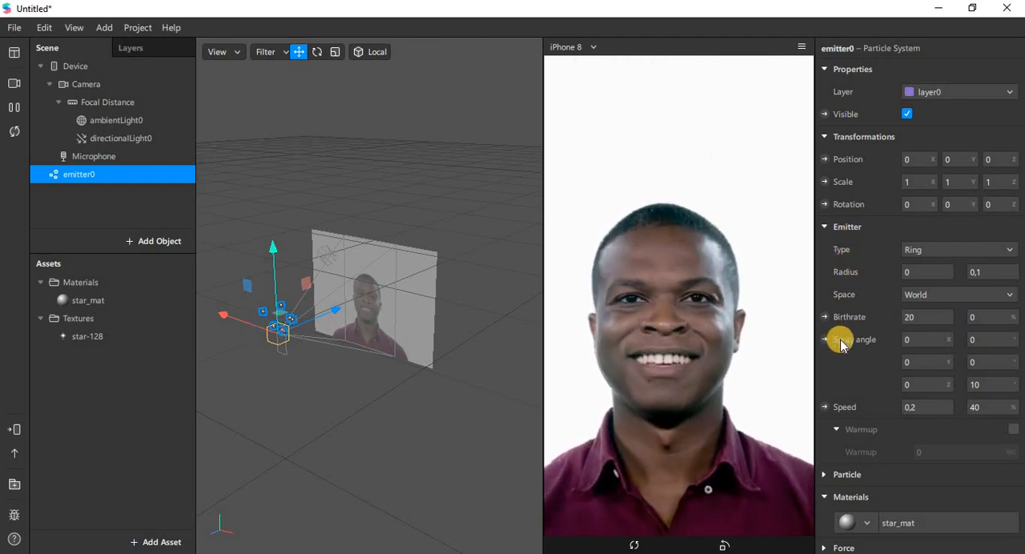
left_click(956, 164)
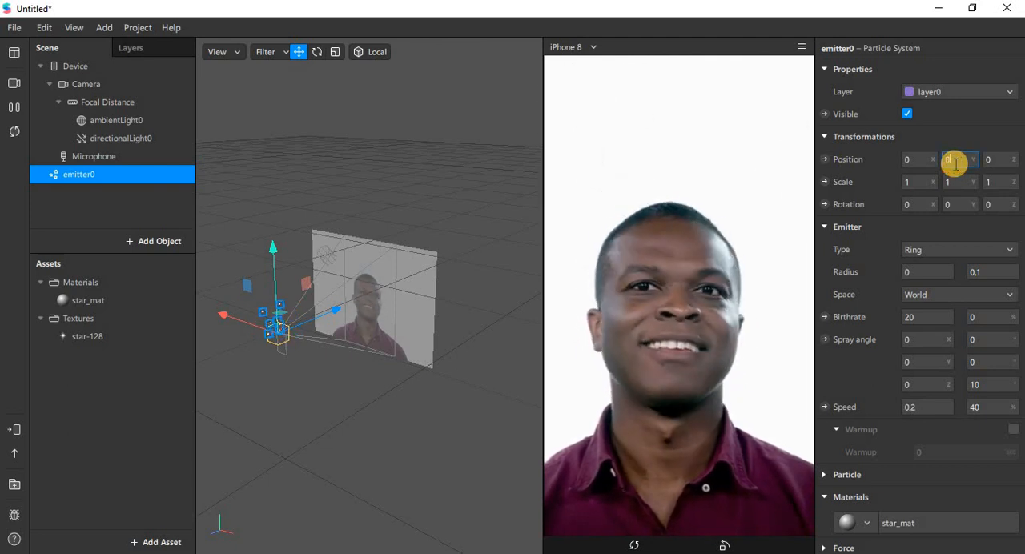
key("BackSpace")
type("-")
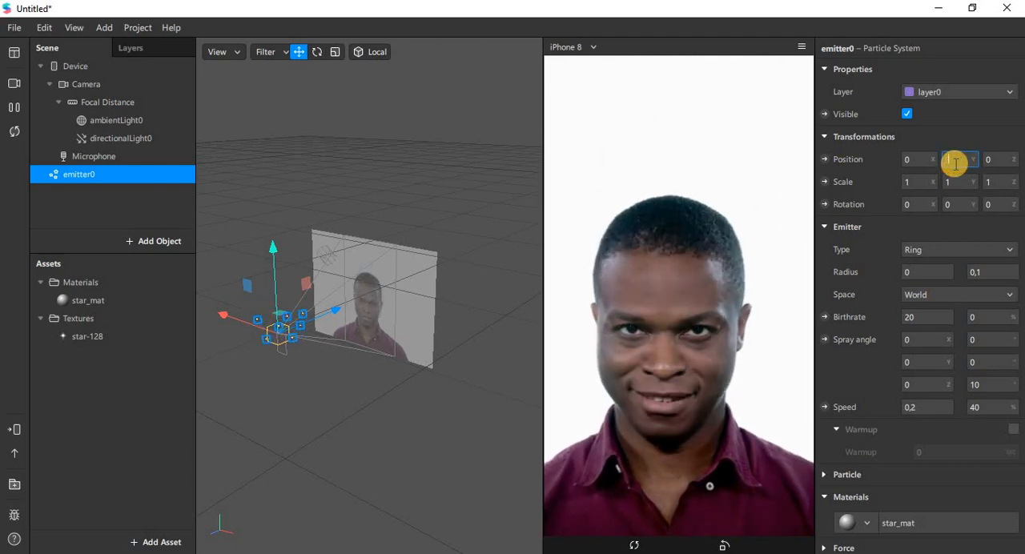
type("1")
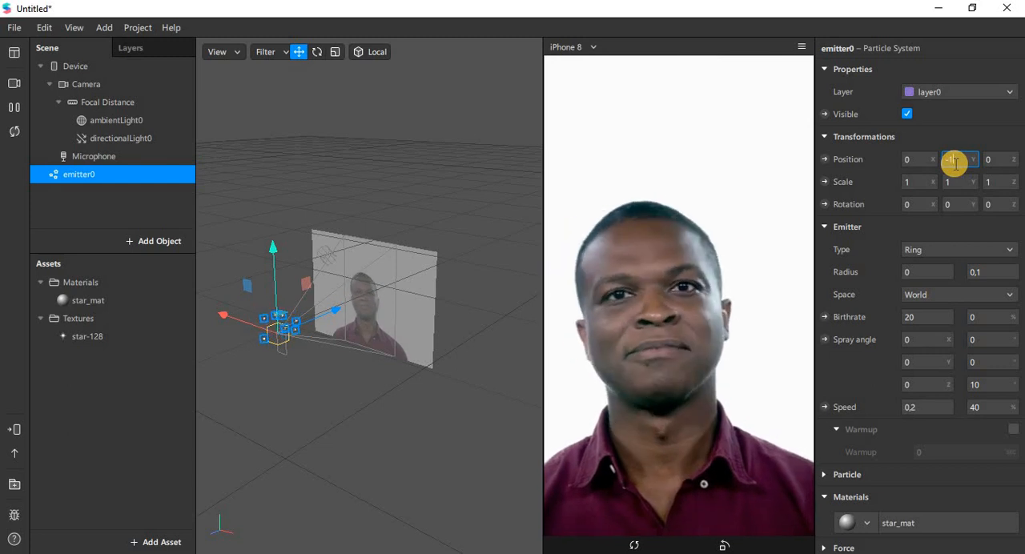
key("Return")
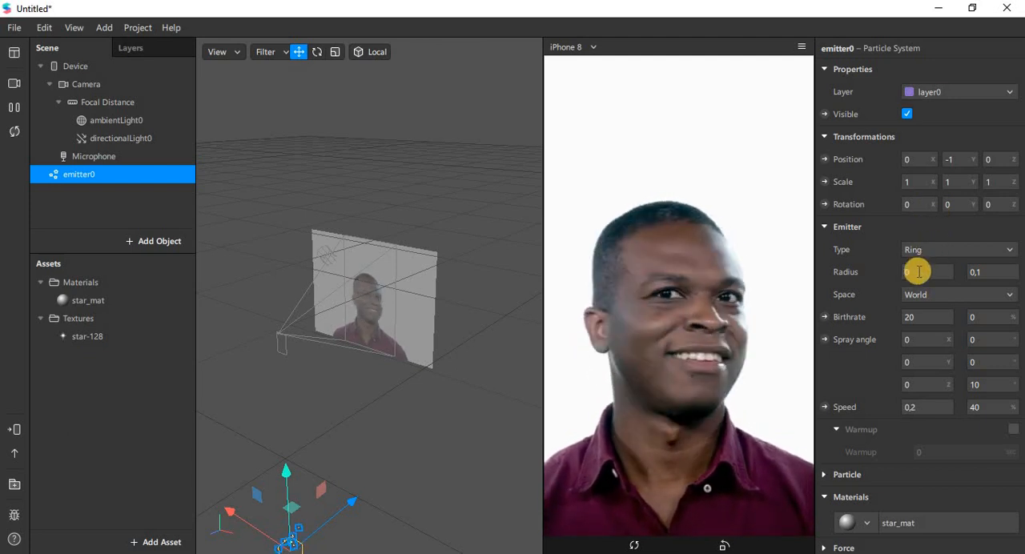
Set the ring emitter's two radius values to 2 and 7 and its birthrate to 35.
type("0")
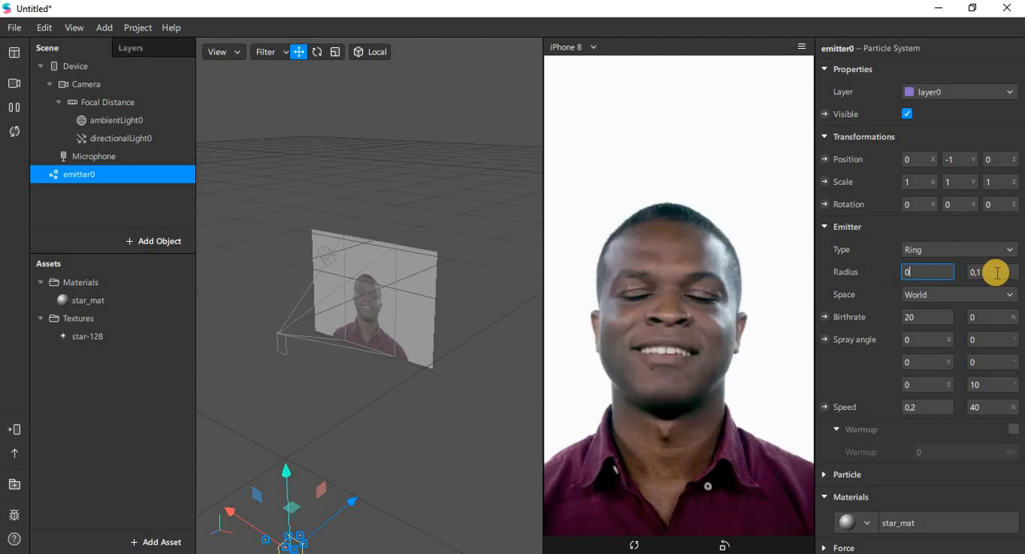
left_click(996, 272)
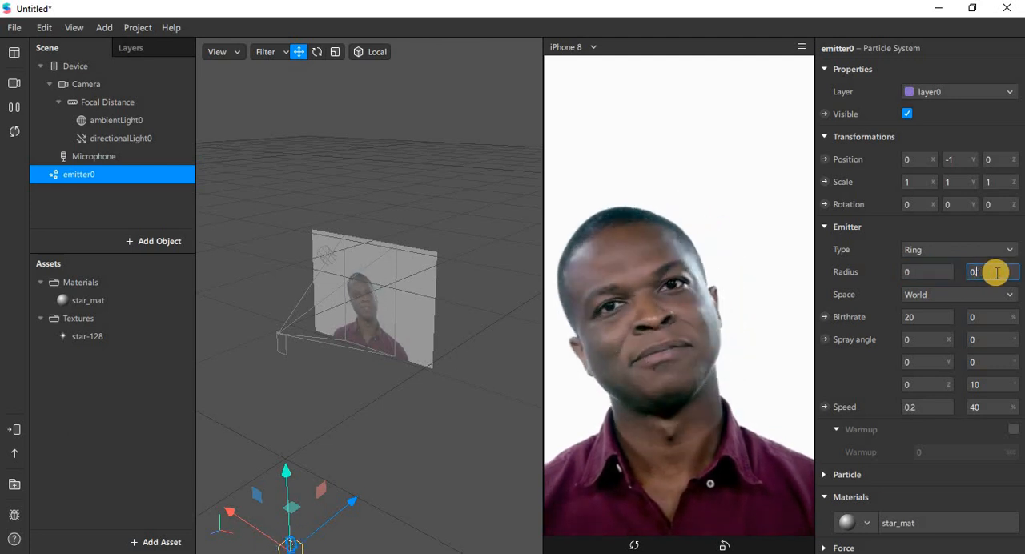
key("BackSpace")
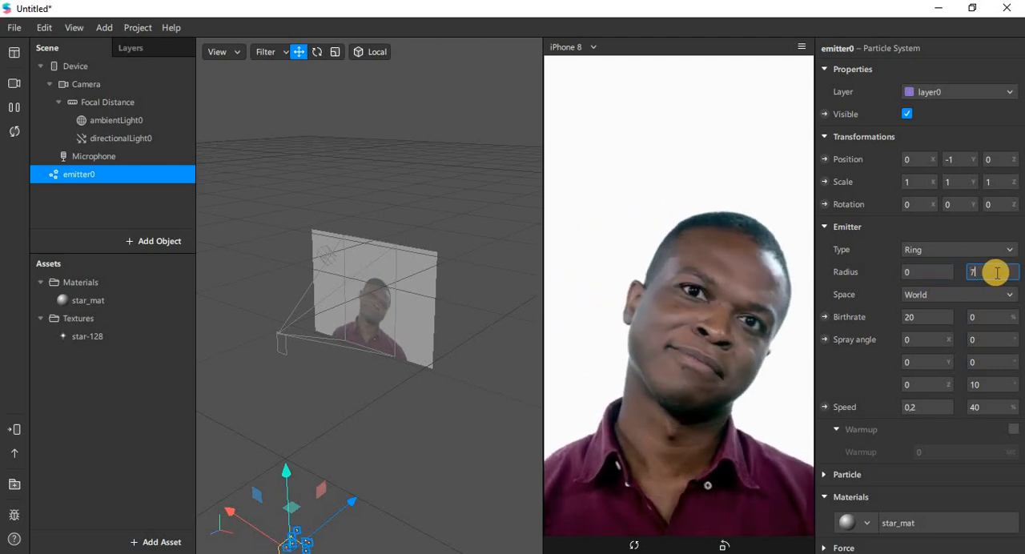
type("7")
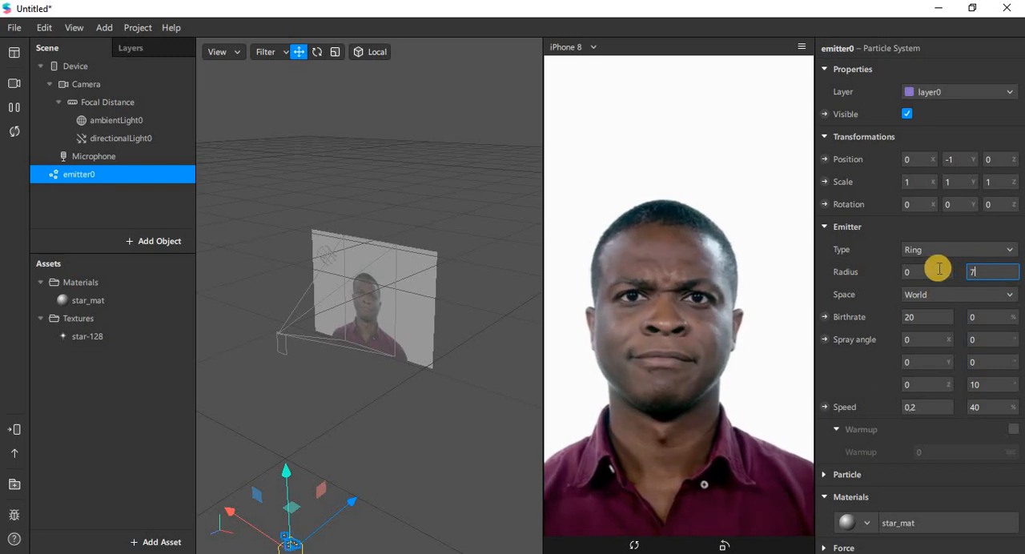
left_click(939, 269)
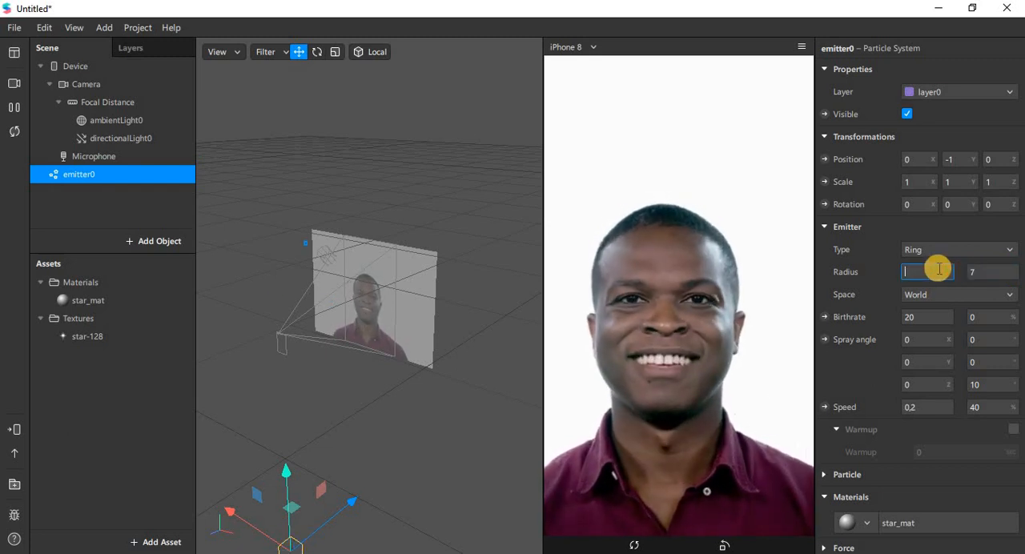
type("2")
key("Tab")
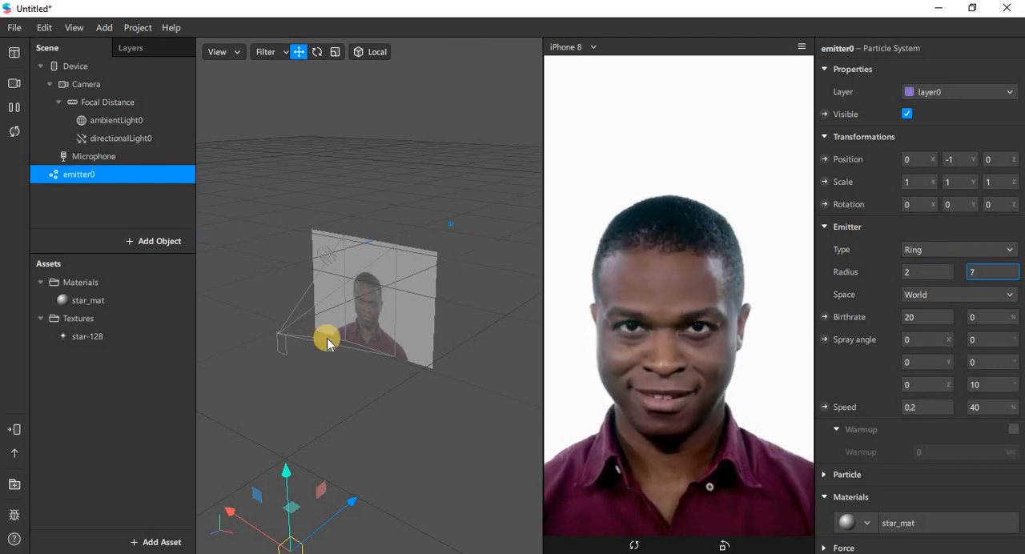
left_click(929, 314)
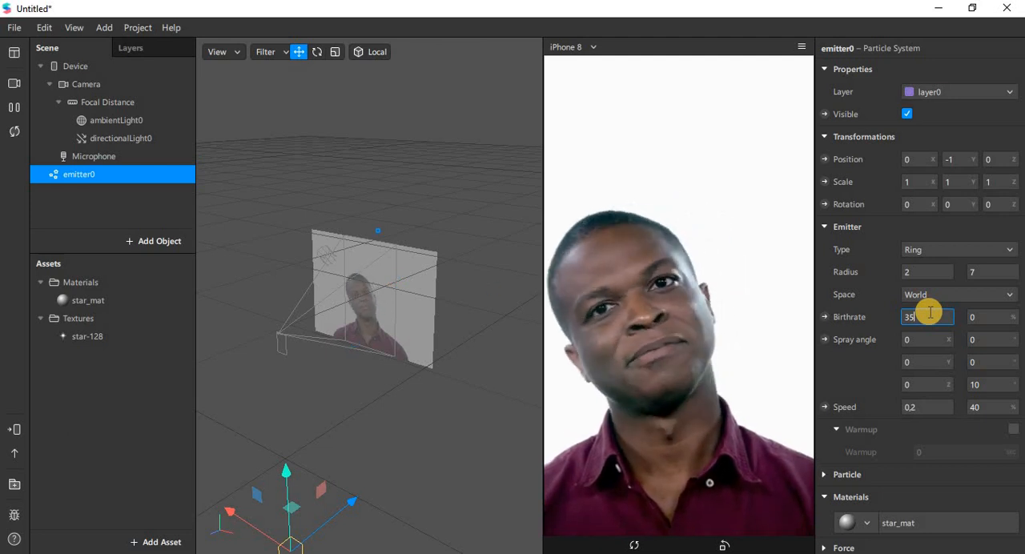
key("Tab")
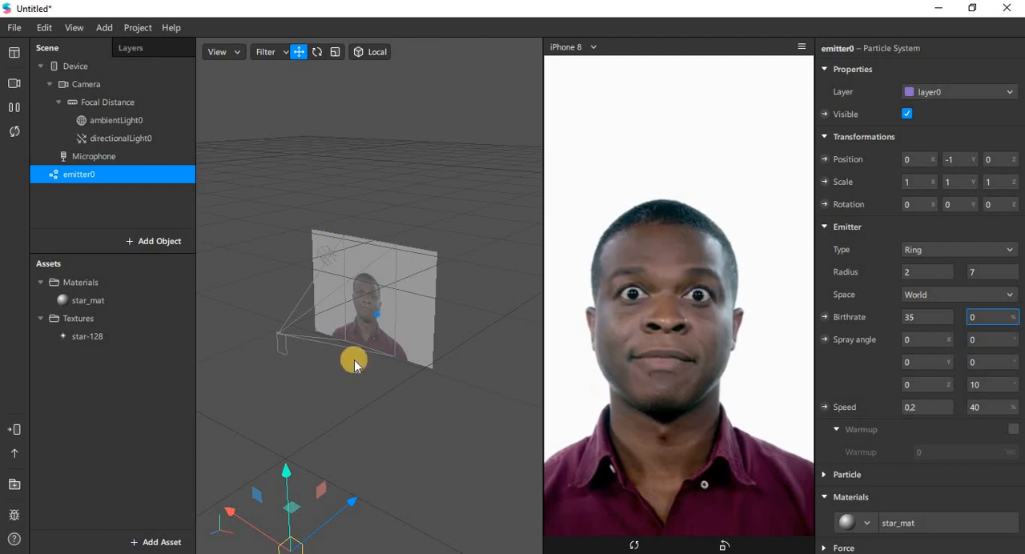
Set the emitter's X spray angle to 40 with a 10° variation and its speed to 0,3.
left_click(913, 339)
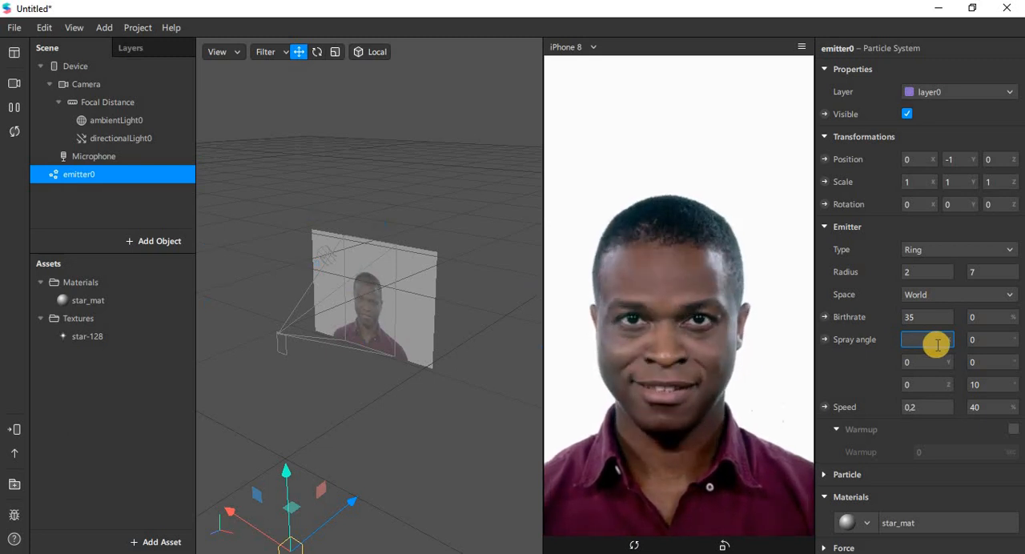
type("40")
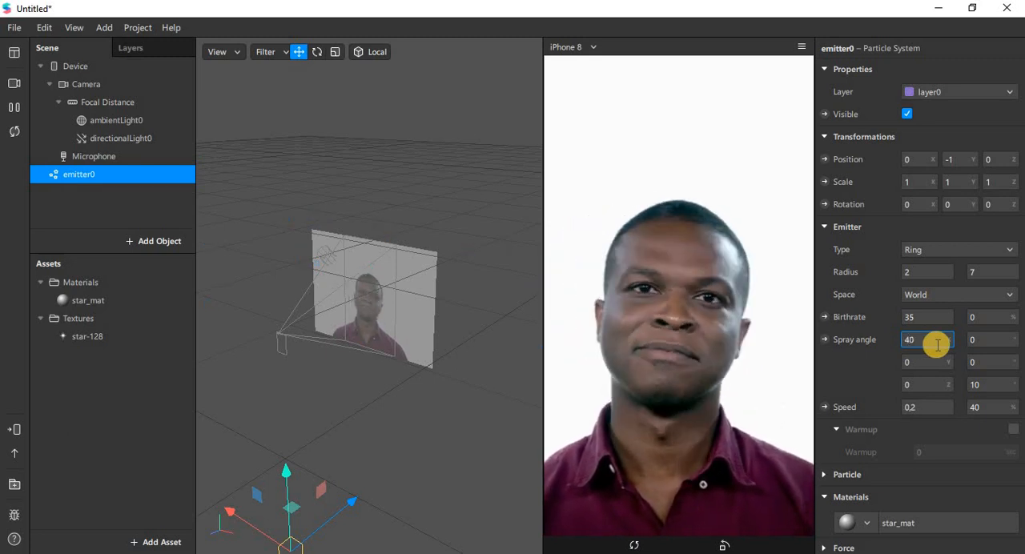
left_click(983, 339)
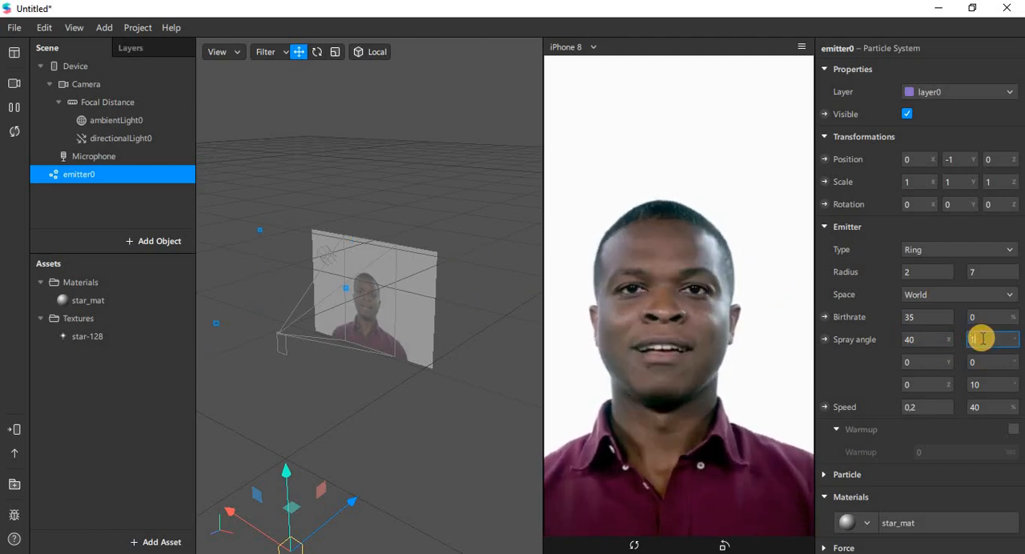
key("Tab")
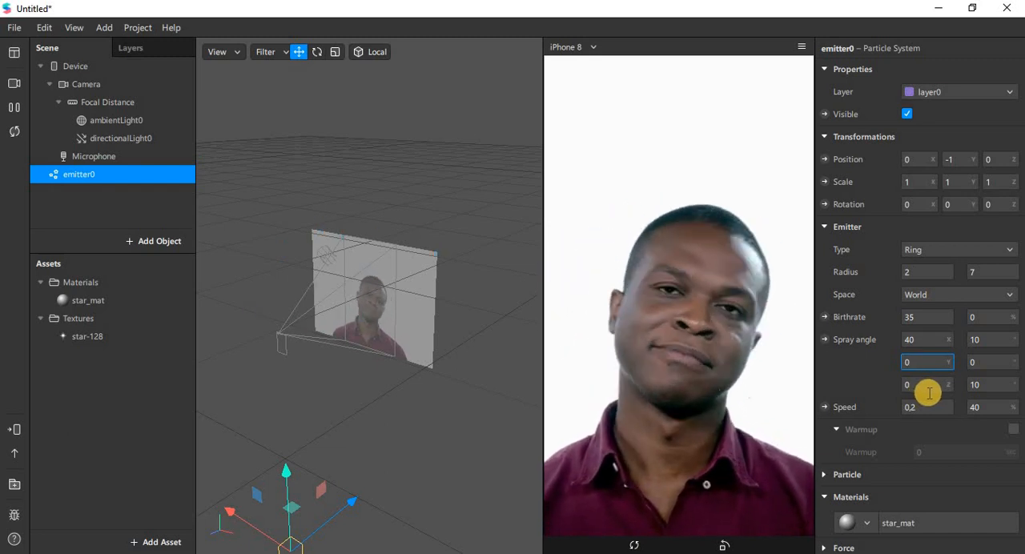
left_click(927, 407)
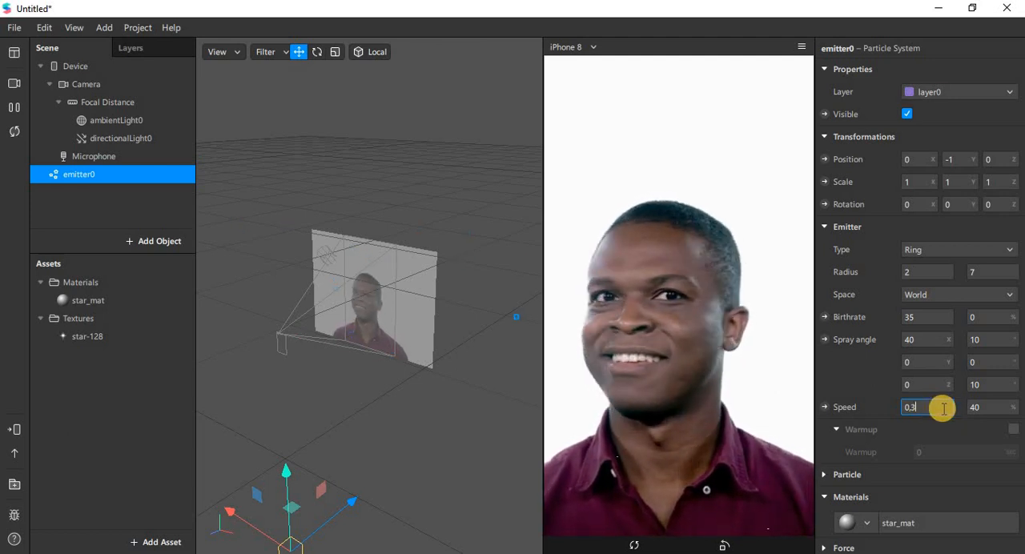
Enable the emitter's warmup and set its duration to 40 seconds.
key("Tab")
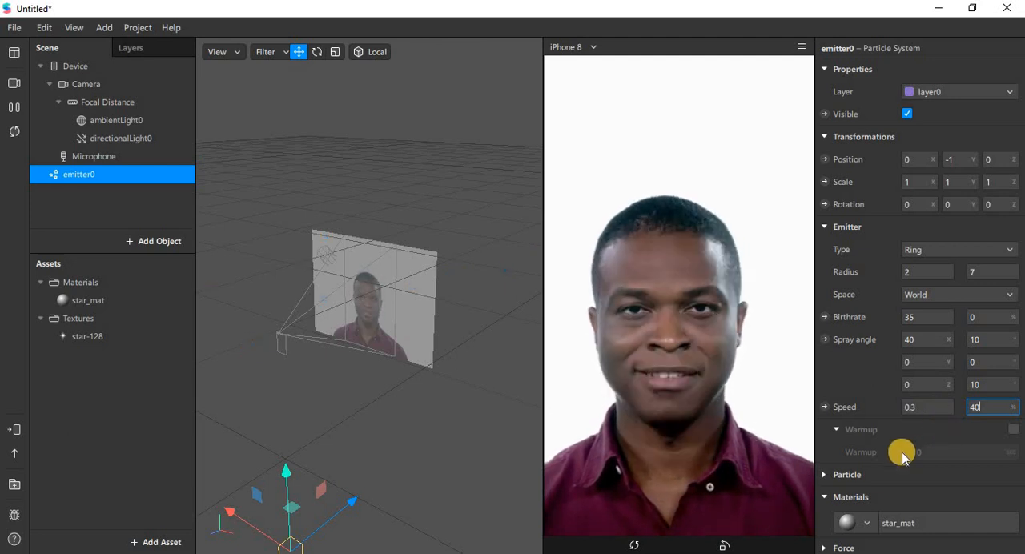
left_click(1013, 430)
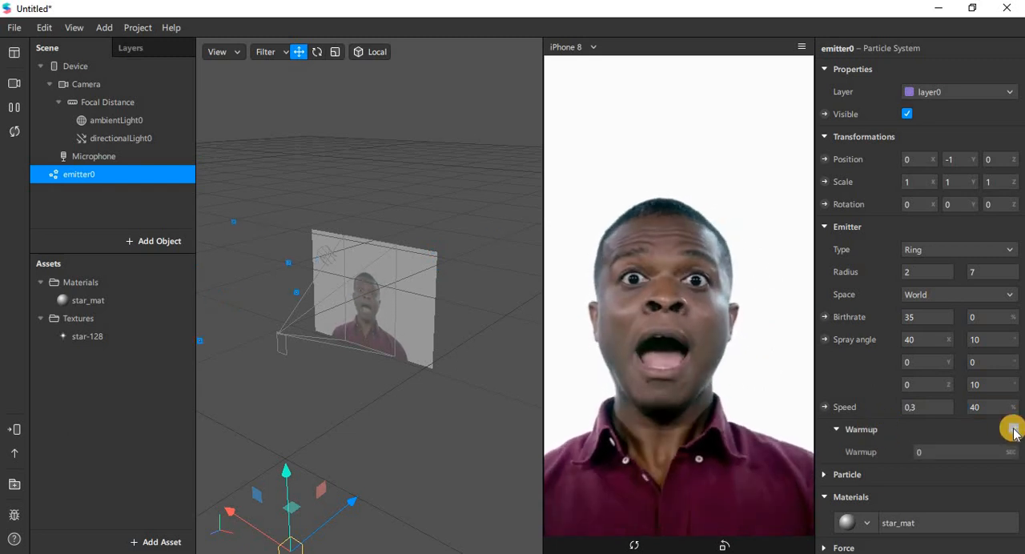
left_click(942, 456)
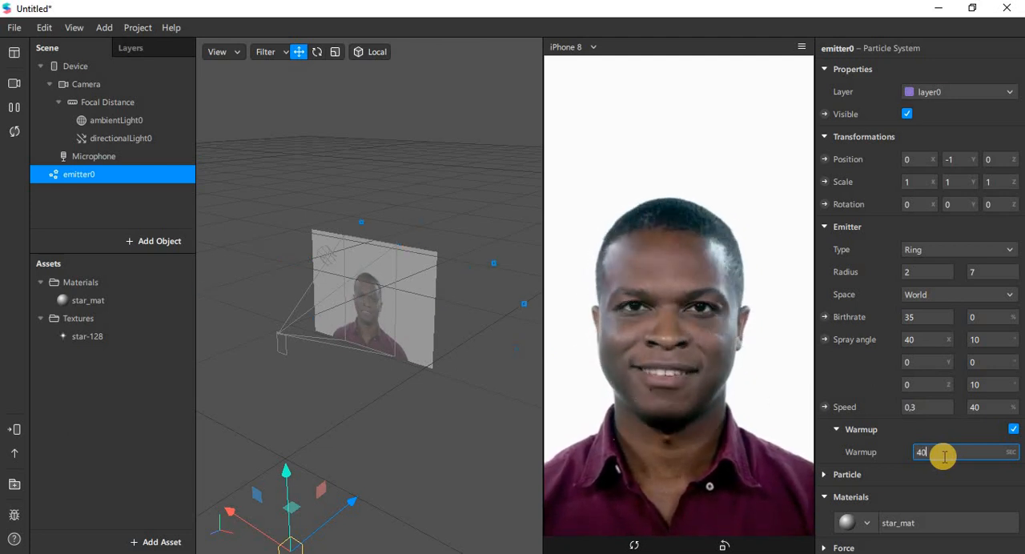
type("40")
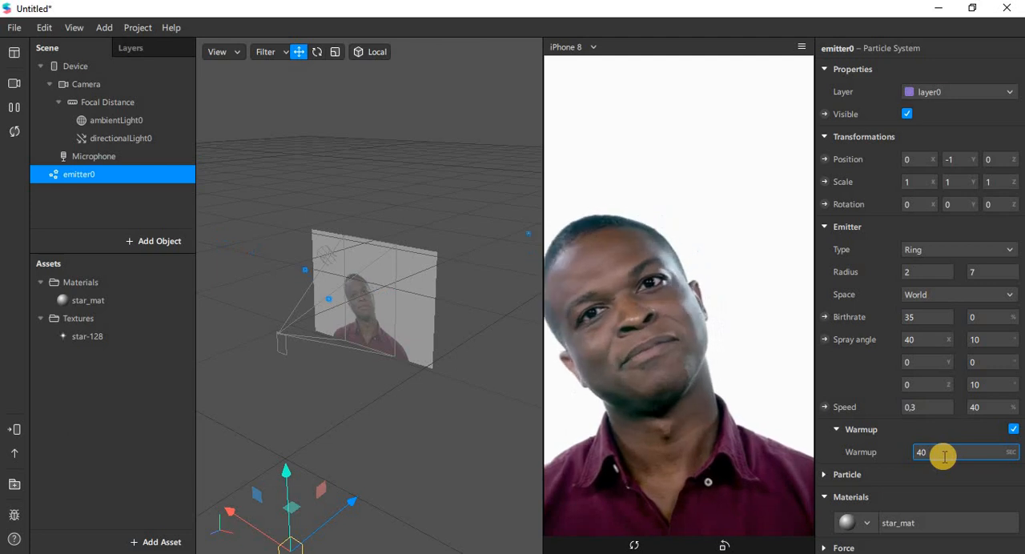
key("Return")
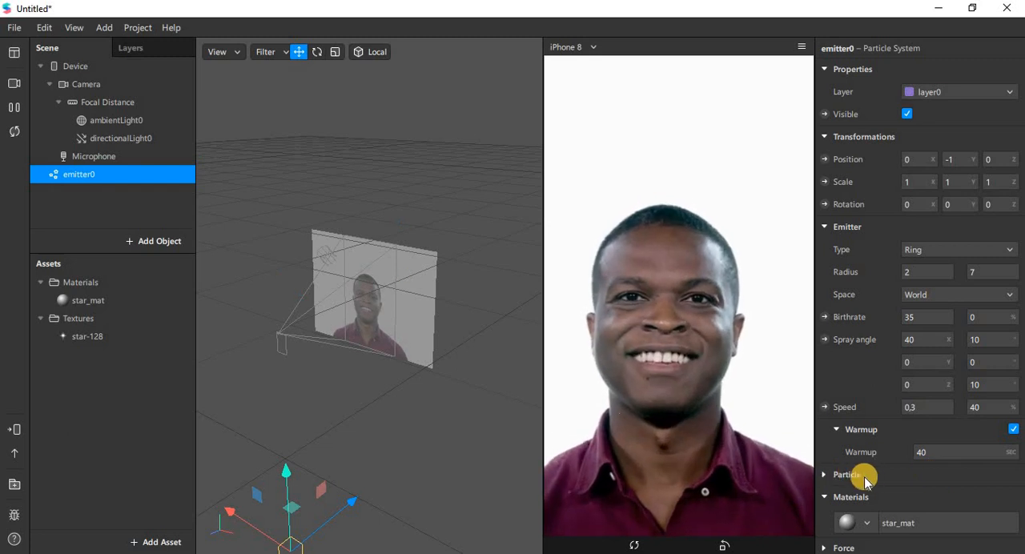
Set the particle scale to 0,05 with 40% variation and the particle lifespan to 30 seconds with 30% variation.
left_click(825, 475)
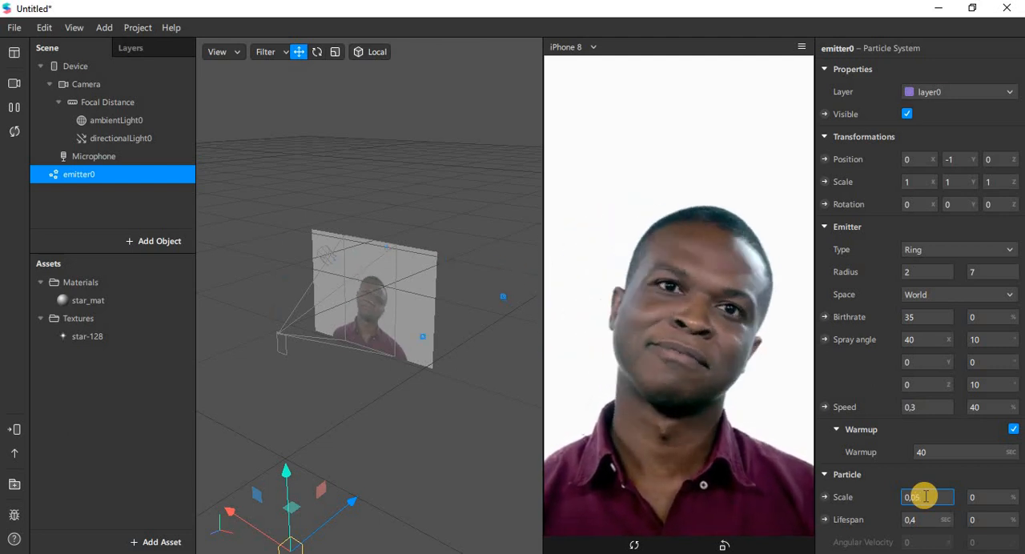
key("Tab")
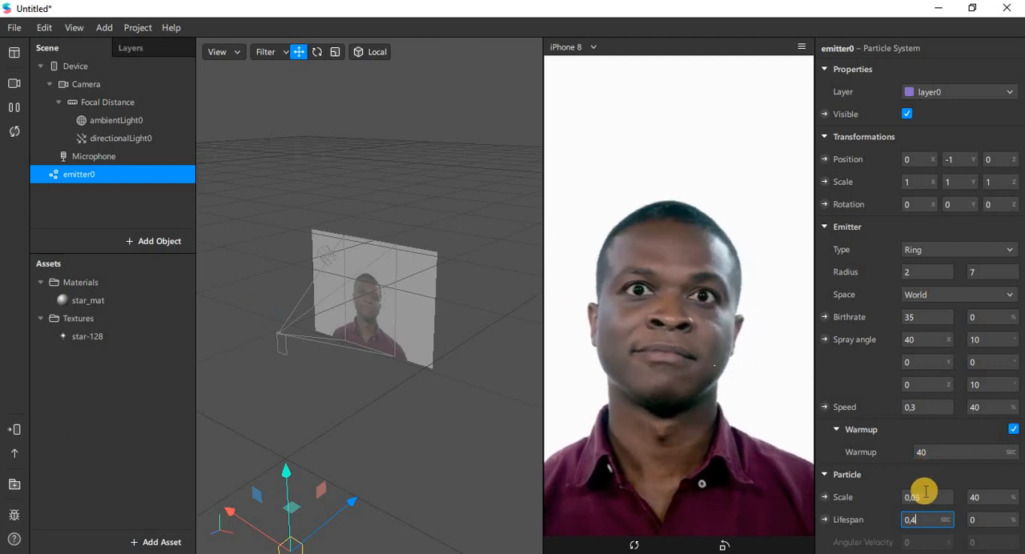
scroll(925, 491, "down", 3)
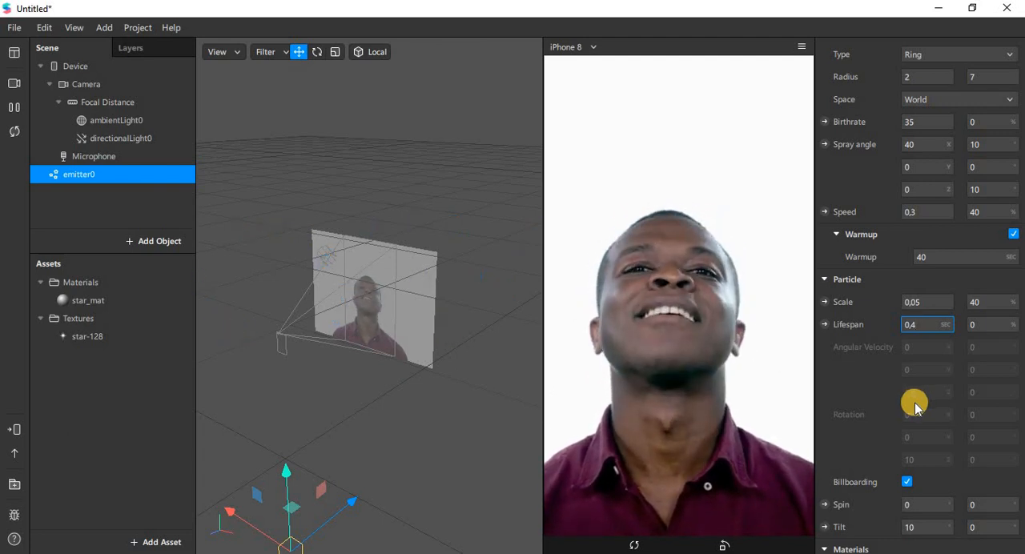
scroll(911, 438, "down", 2)
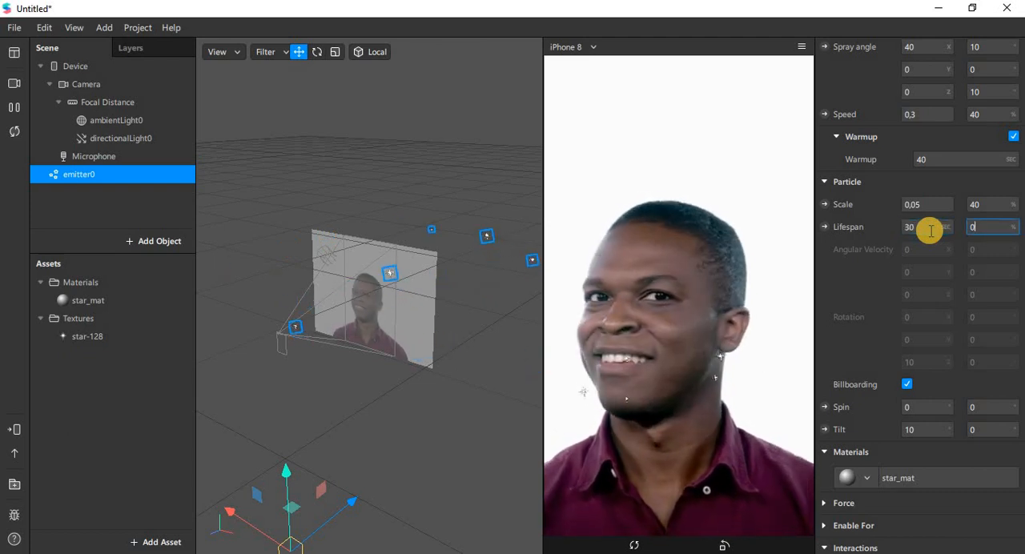
type("30")
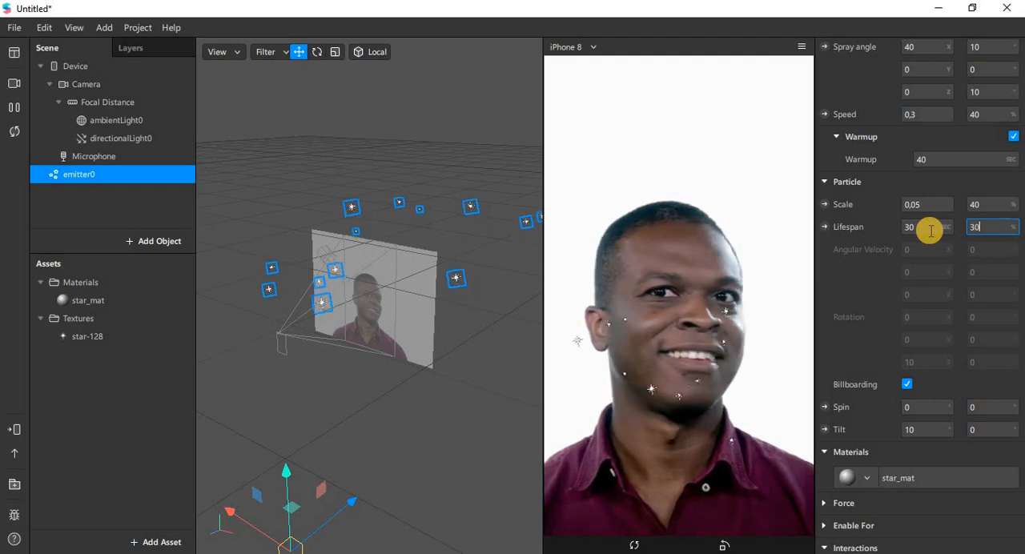
key("Tab")
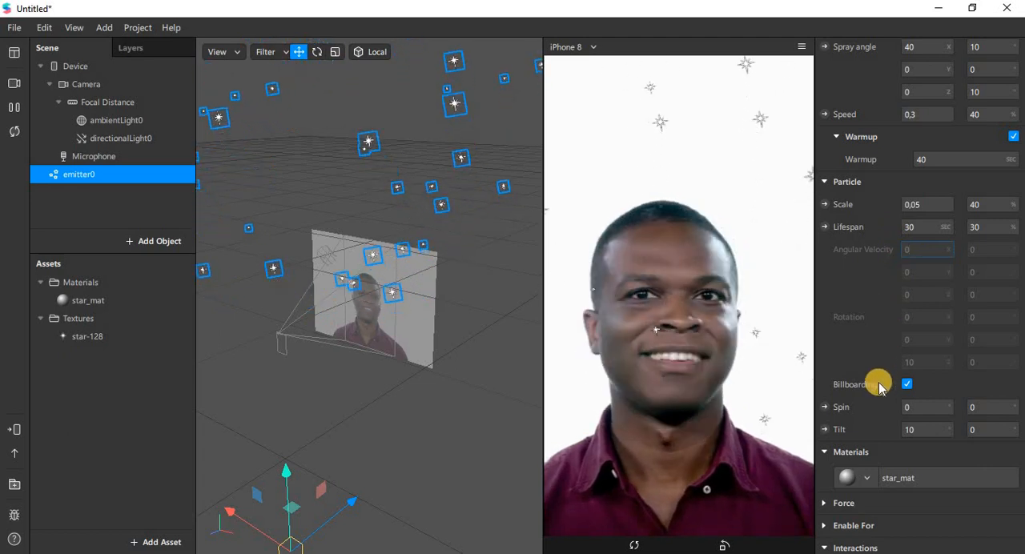
Set the particles' spin to -45° and their tilt variation to 15°.
scroll(879, 383, "down", 1)
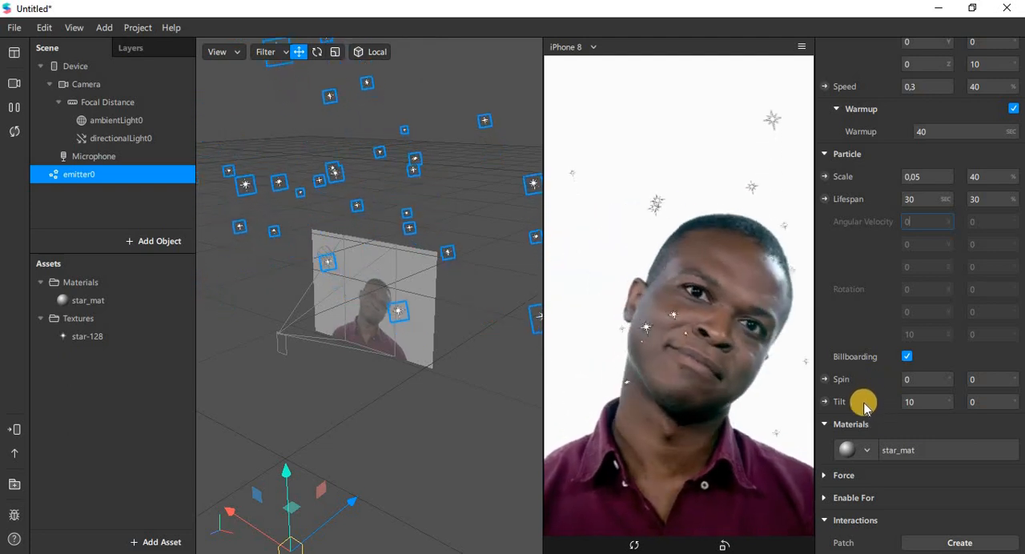
left_click(921, 381)
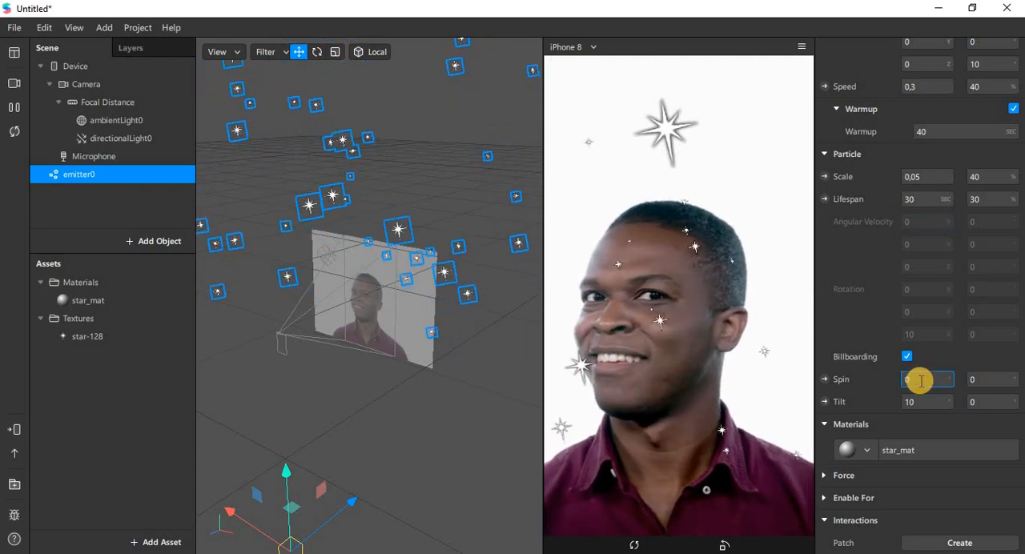
type("45")
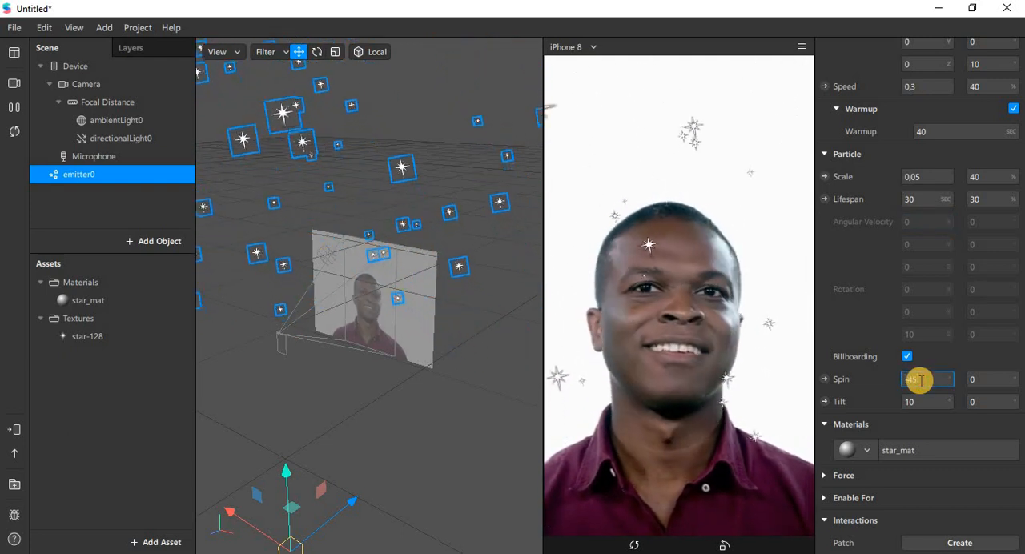
key("Tab")
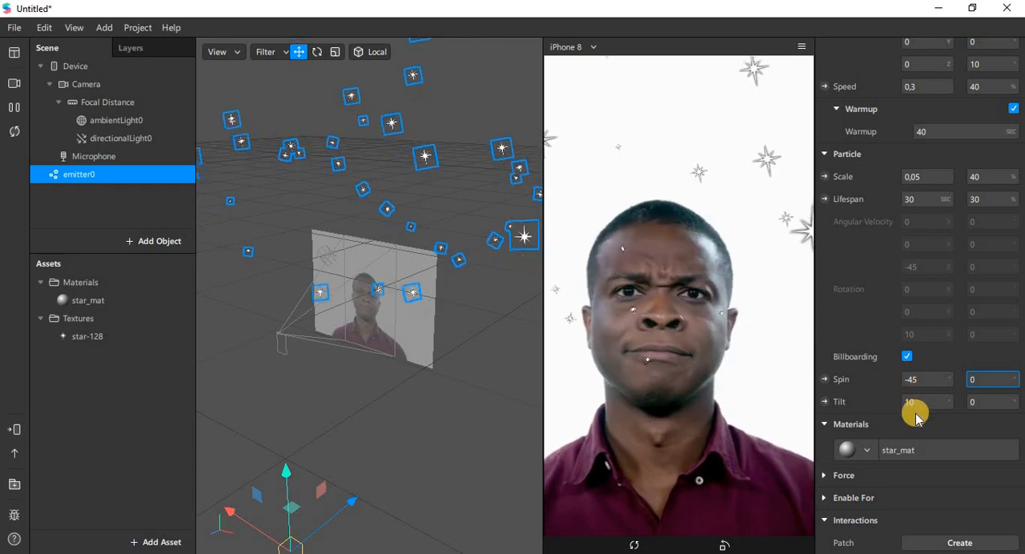
left_click(980, 401)
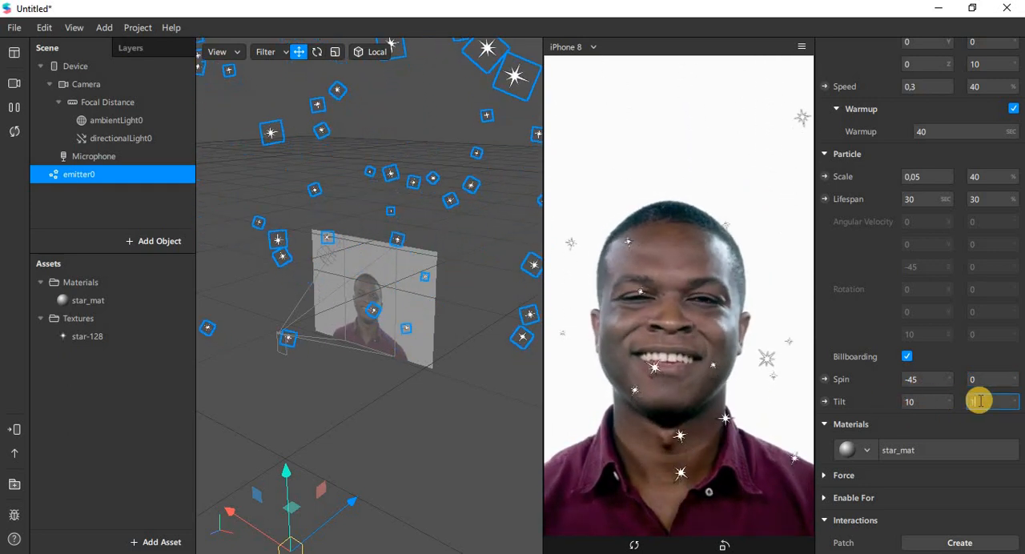
type("15")
key("Return")
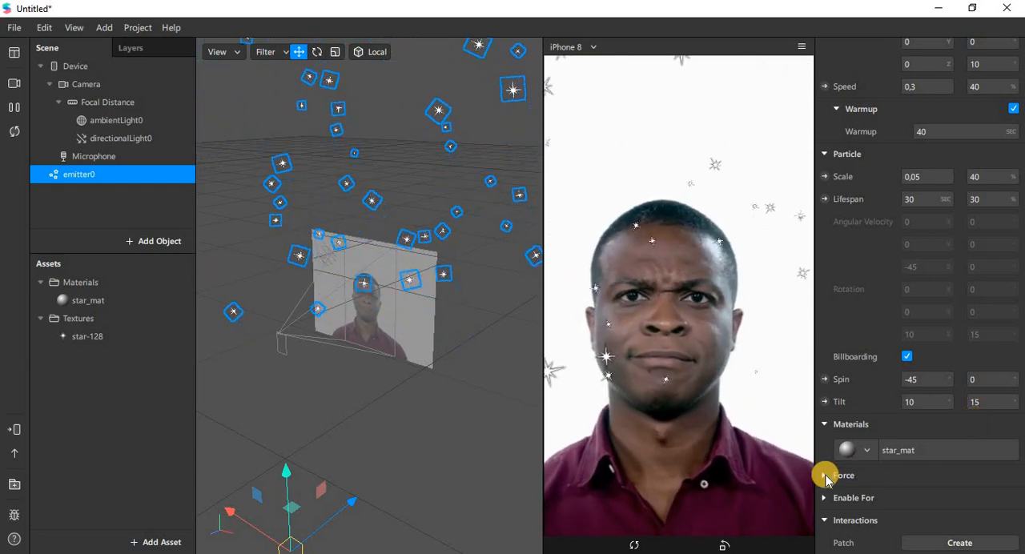
Enable the emitter's acceleration force and set its Y strength to 0,05.
scroll(826, 478, "up", 5)
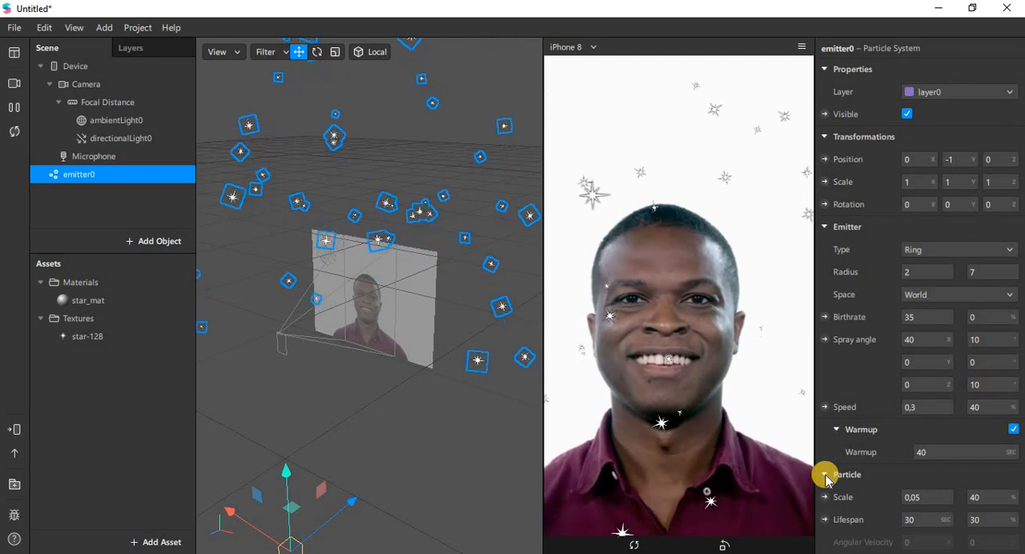
scroll(885, 463, "down", 7)
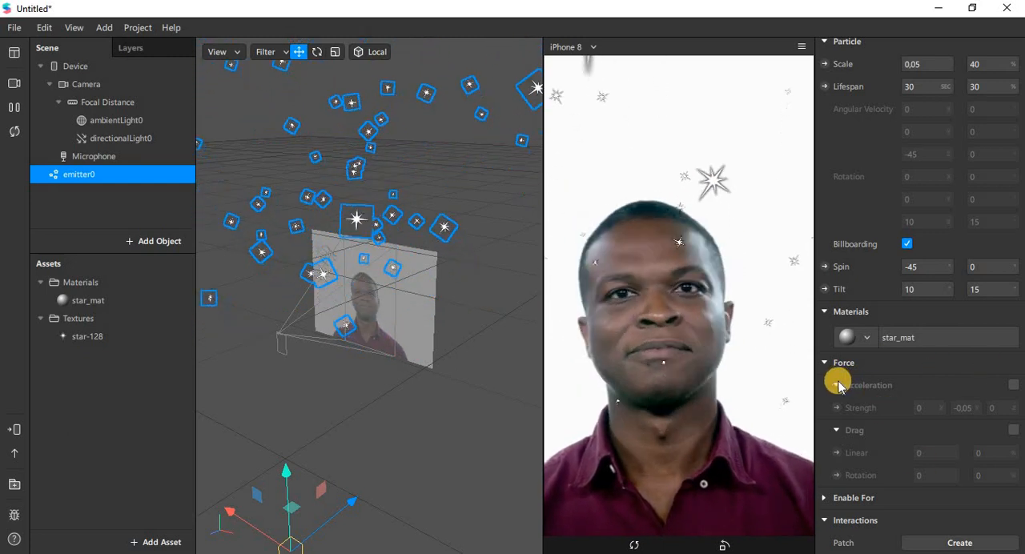
scroll(839, 384, "up", 7)
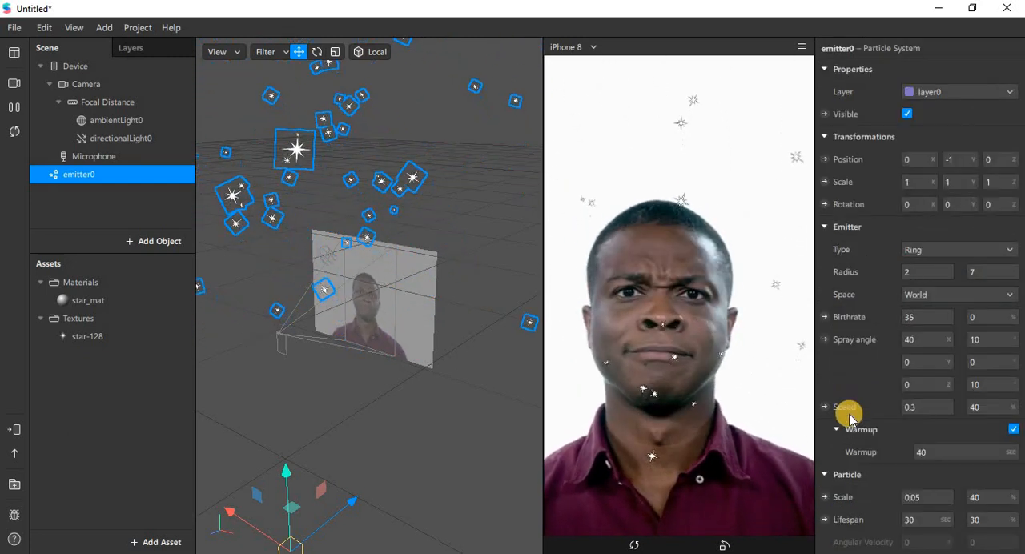
scroll(839, 385, "down", 7)
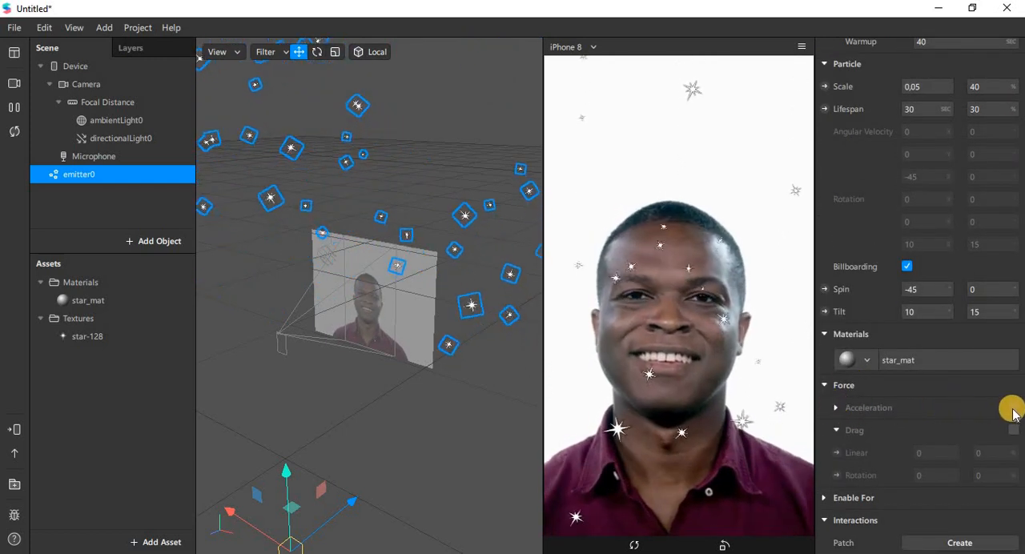
scroll(1013, 412, "up", 7)
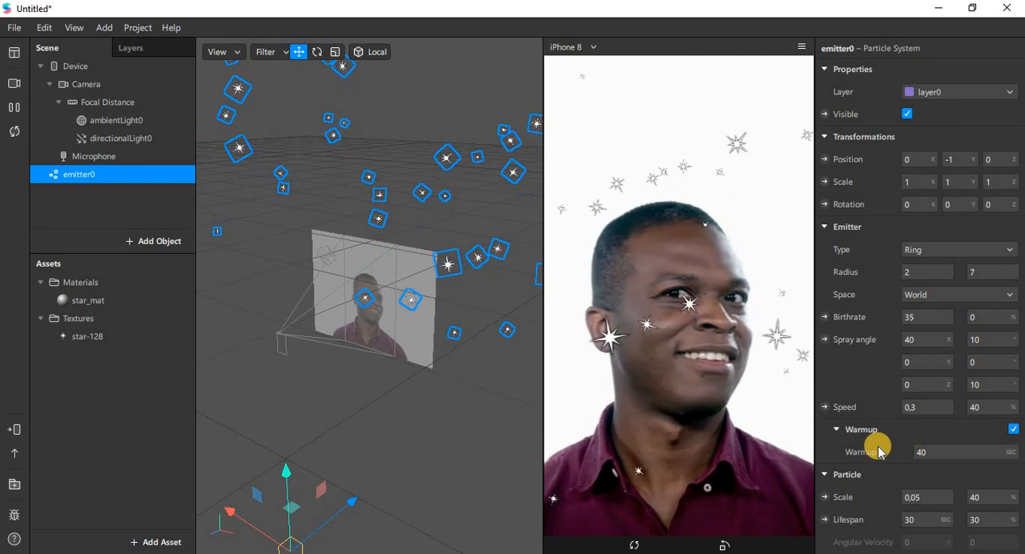
scroll(878, 451, "down", 7)
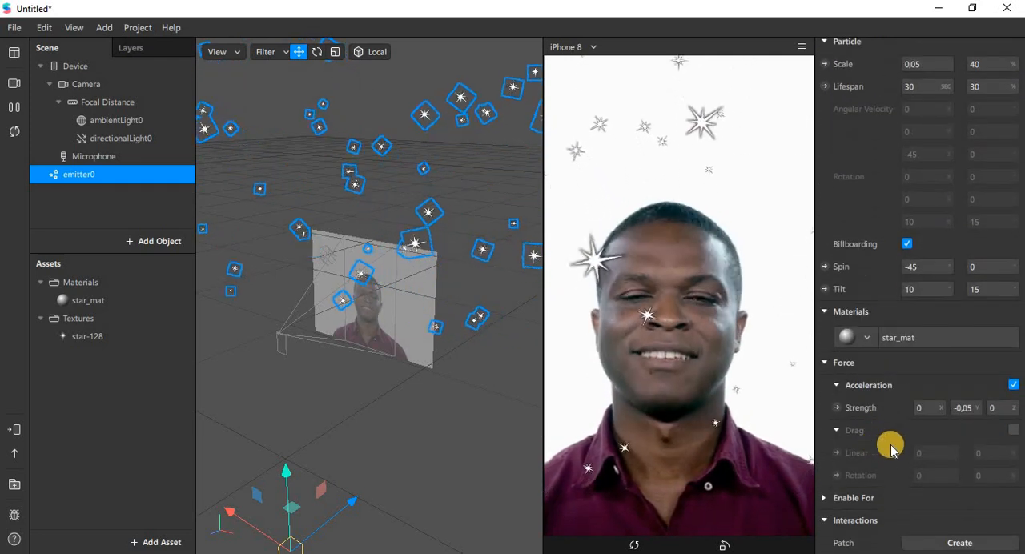
left_click(956, 408)
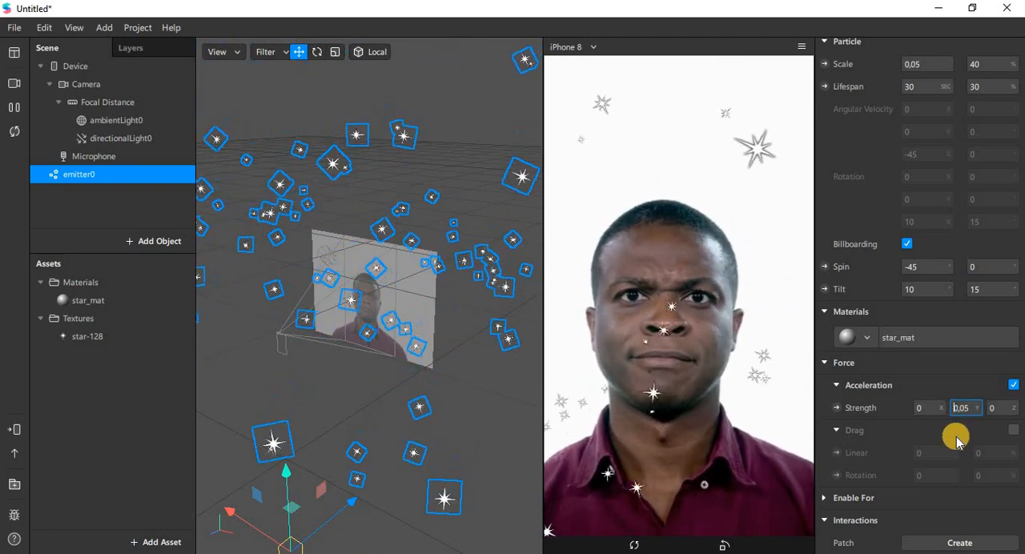
key("Tab")
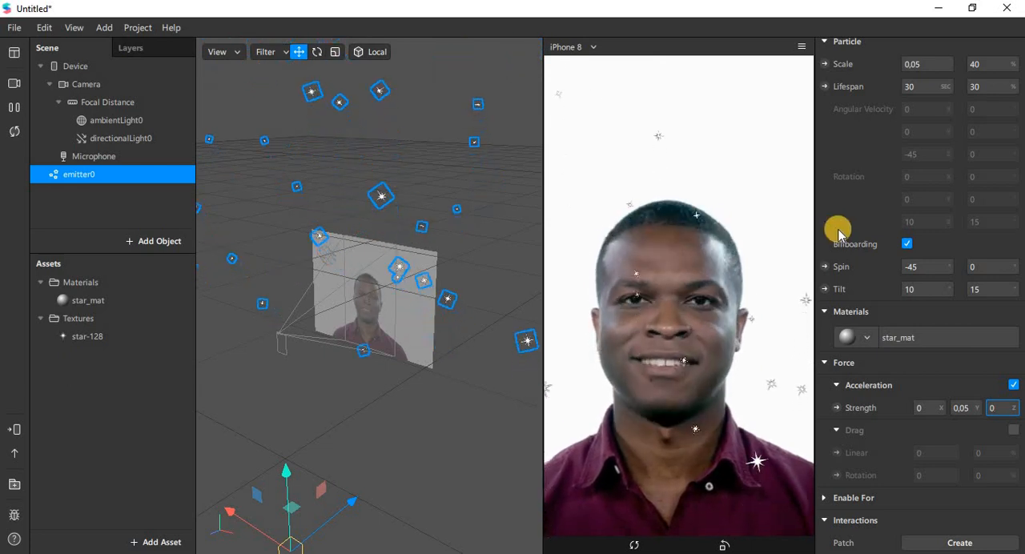
scroll(843, 232, "up", 1)
scroll(843, 232, "up", 8)
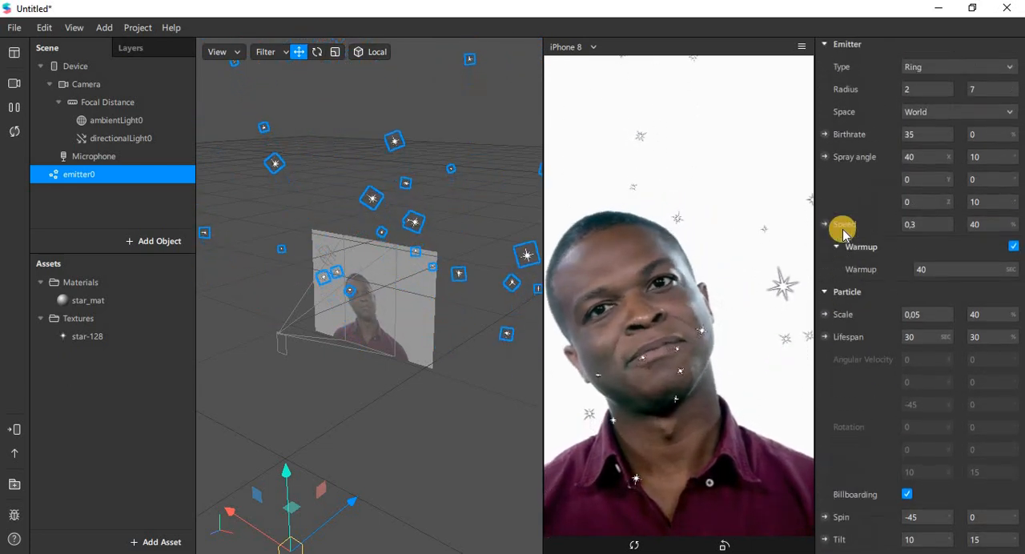
scroll(843, 232, "up", 1)
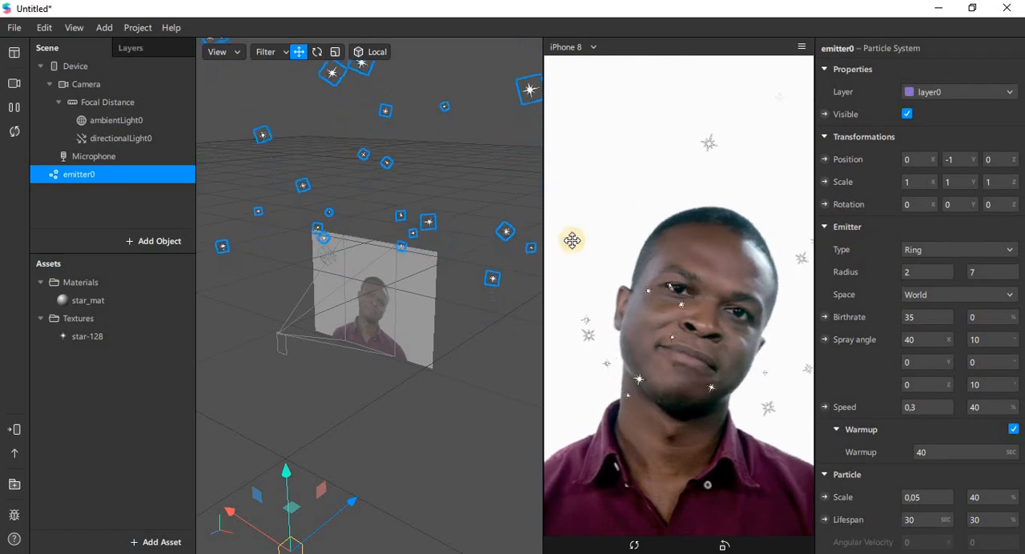
Try blue, orange, green, white and cyan as star_mat's diffuse color, and apply pale yellow #ffff7f.
left_click(97, 302)
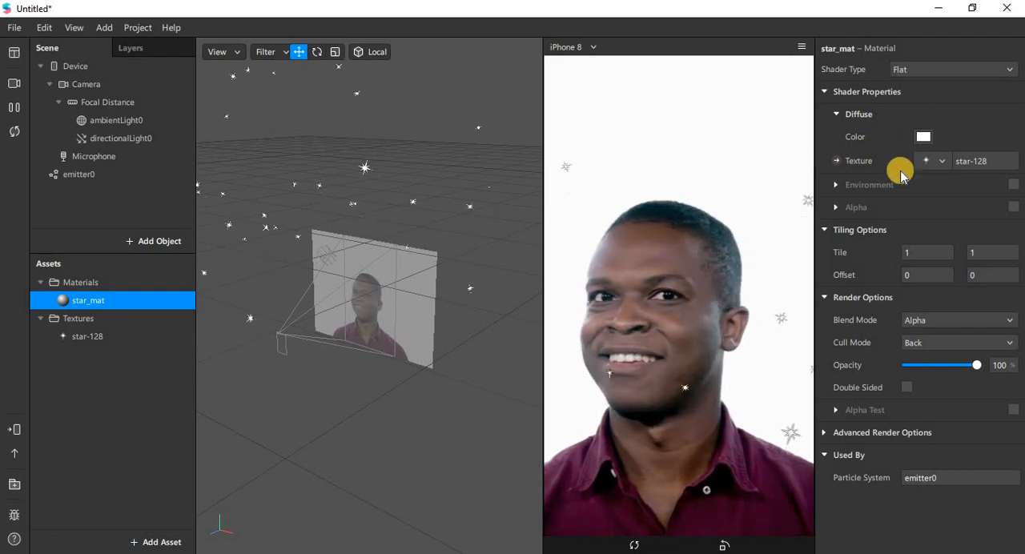
left_click(925, 137)
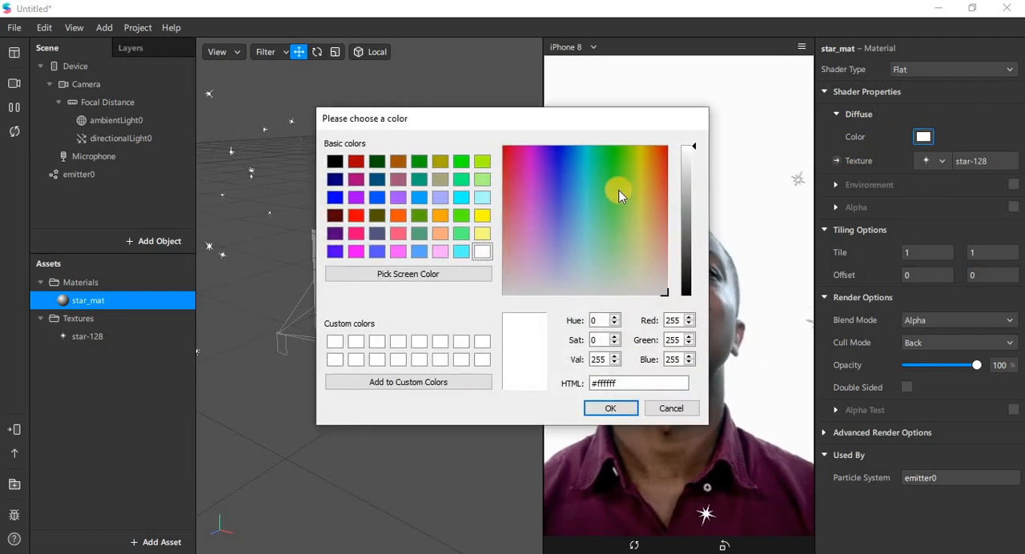
left_click_drag(435, 98, 409, 93)
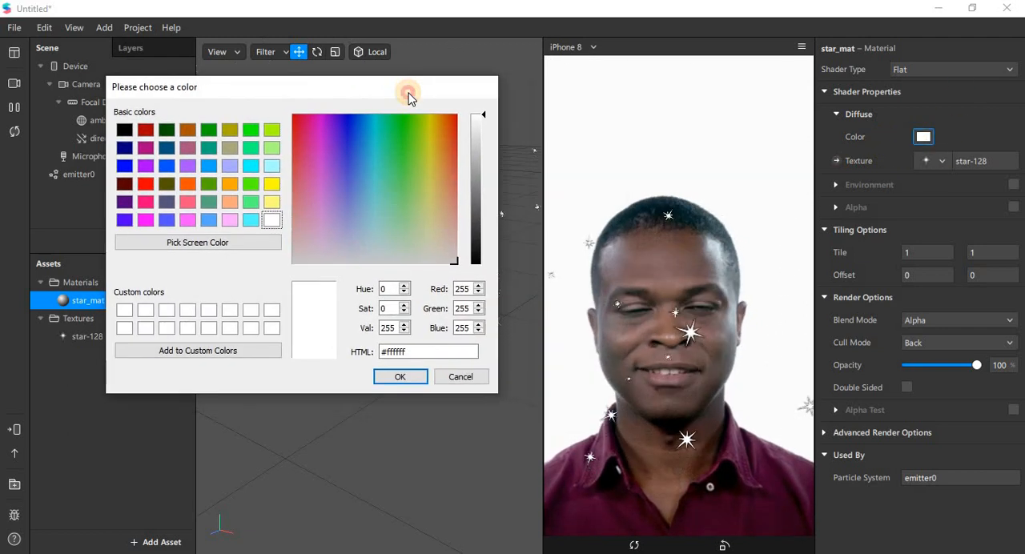
left_click(346, 159)
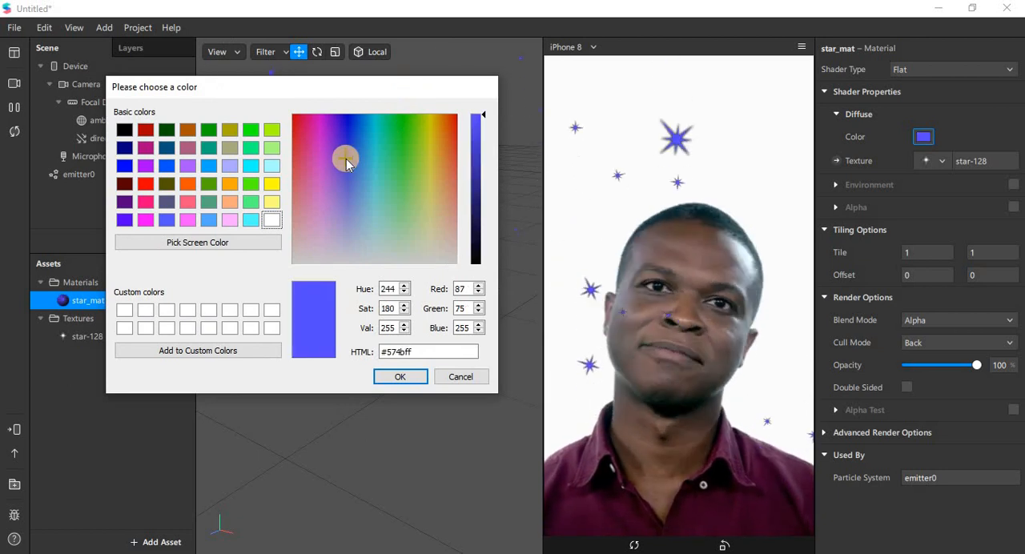
left_click(230, 184)
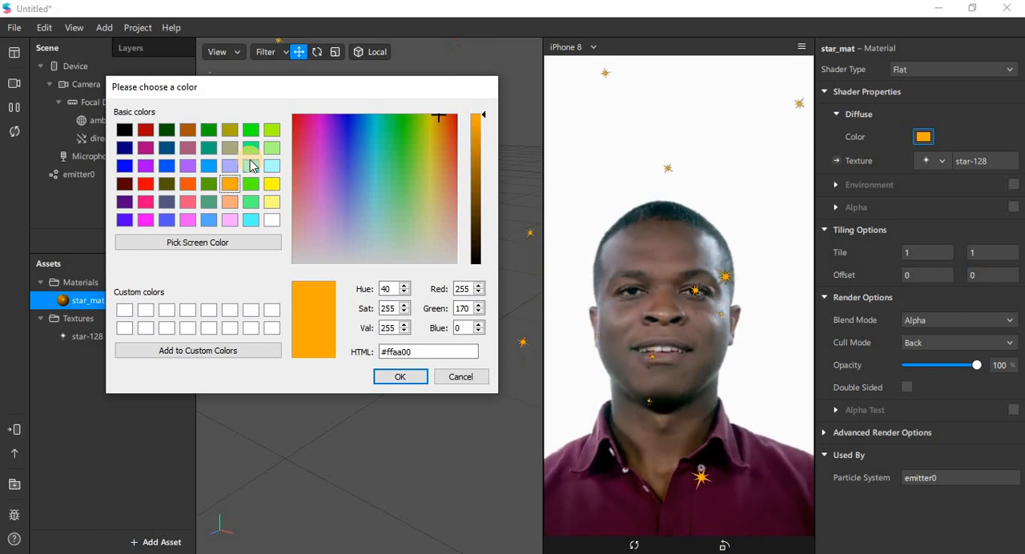
left_click(251, 150)
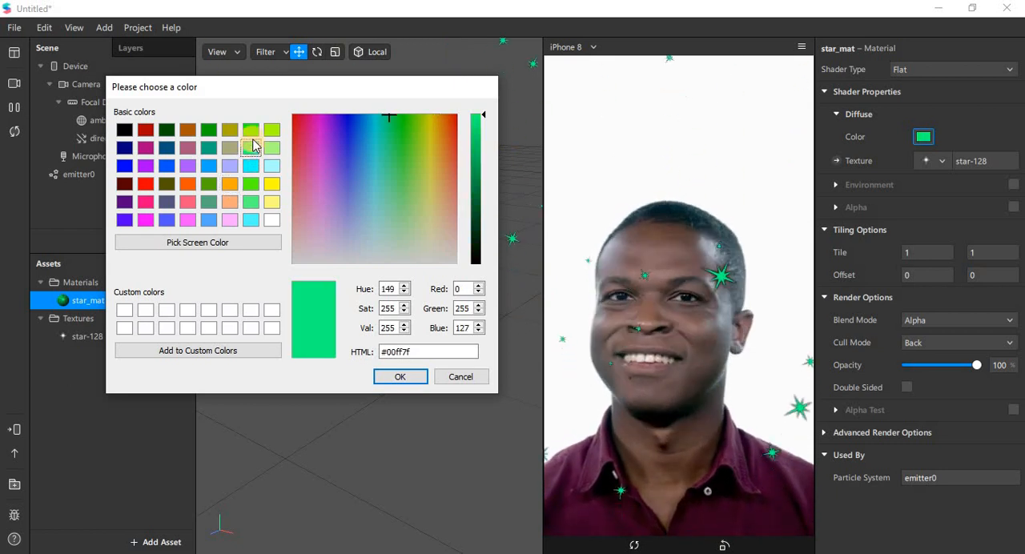
left_click(252, 133)
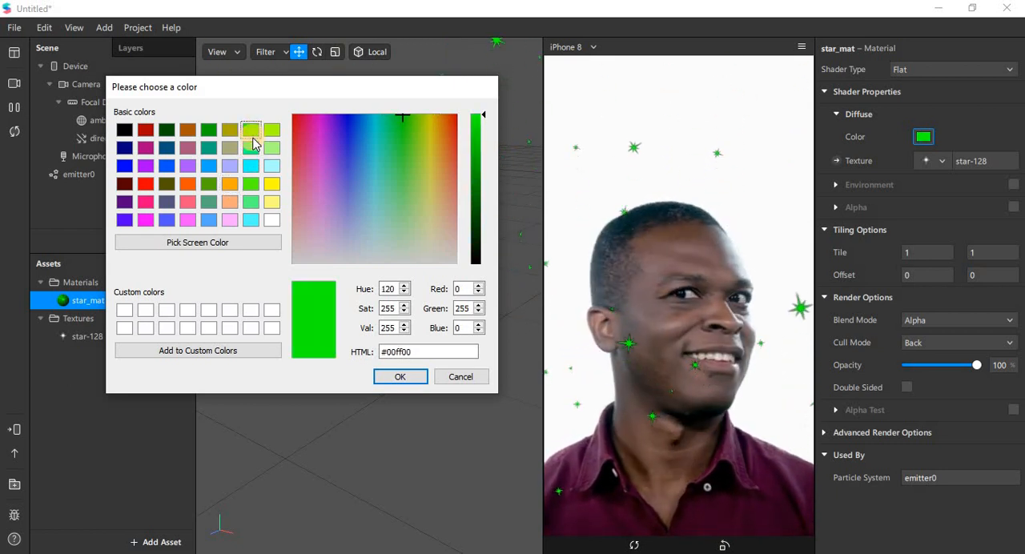
left_click(272, 221)
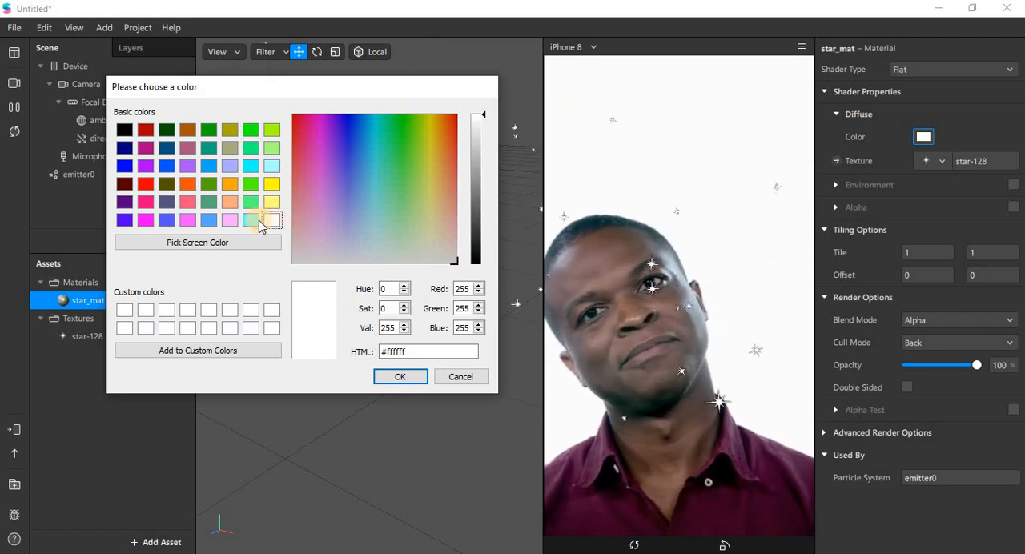
left_click(256, 221)
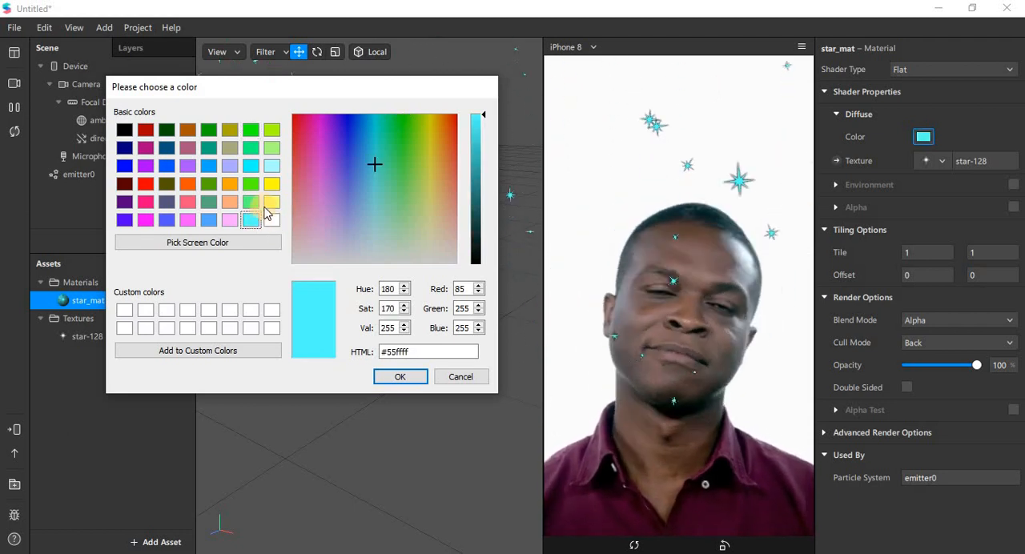
left_click(273, 203)
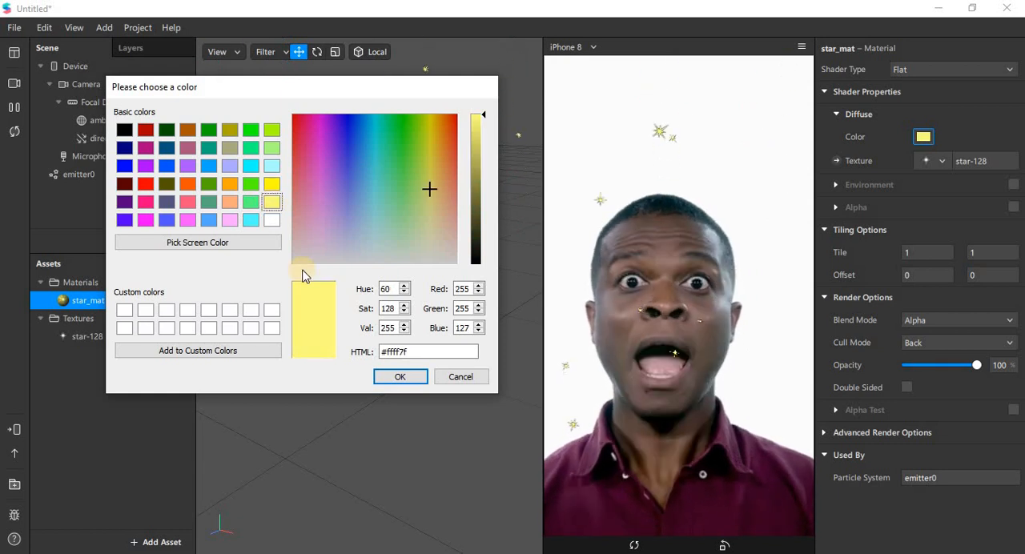
left_click(397, 378)
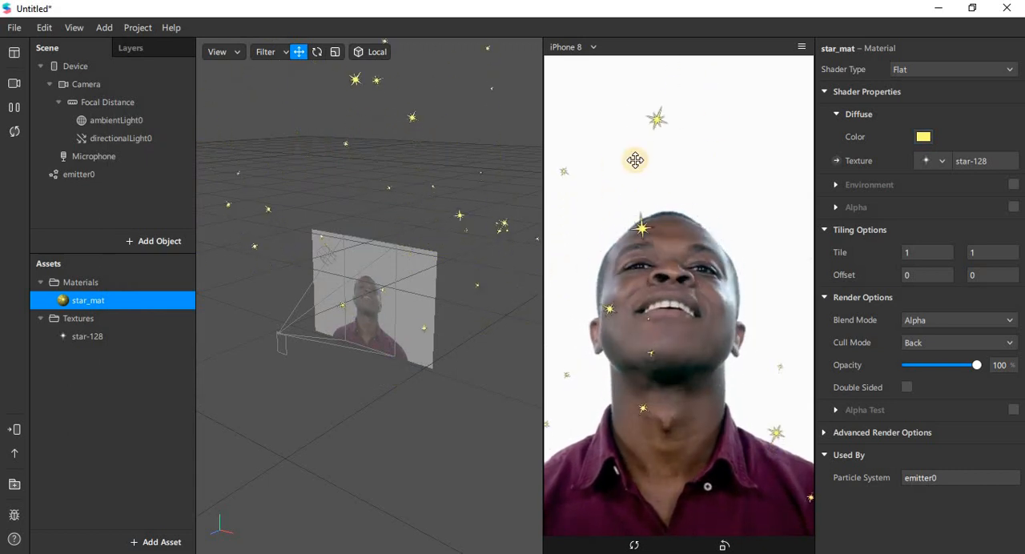
Set the diffuse color of the star_mat material to red #ff0000.
left_click(923, 137)
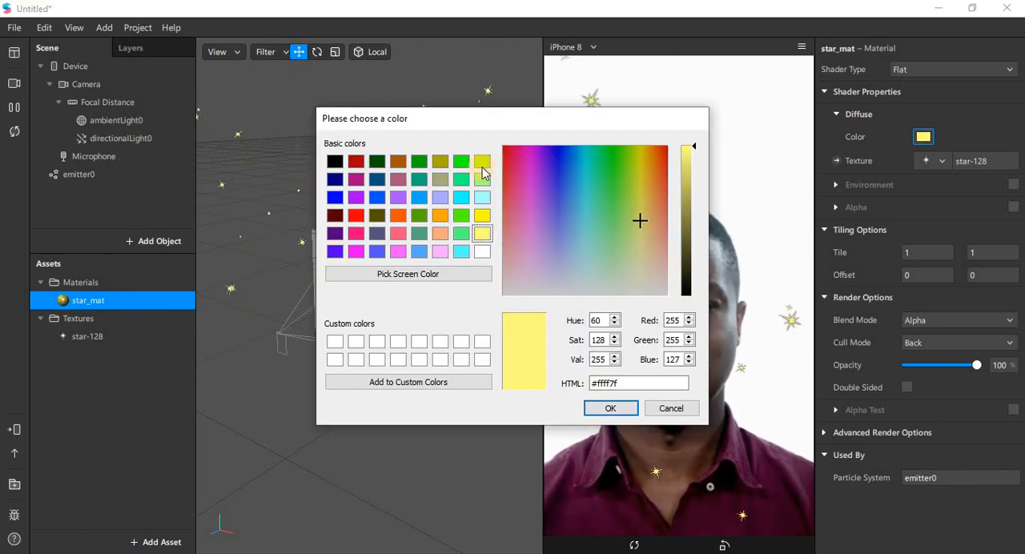
left_click(357, 218)
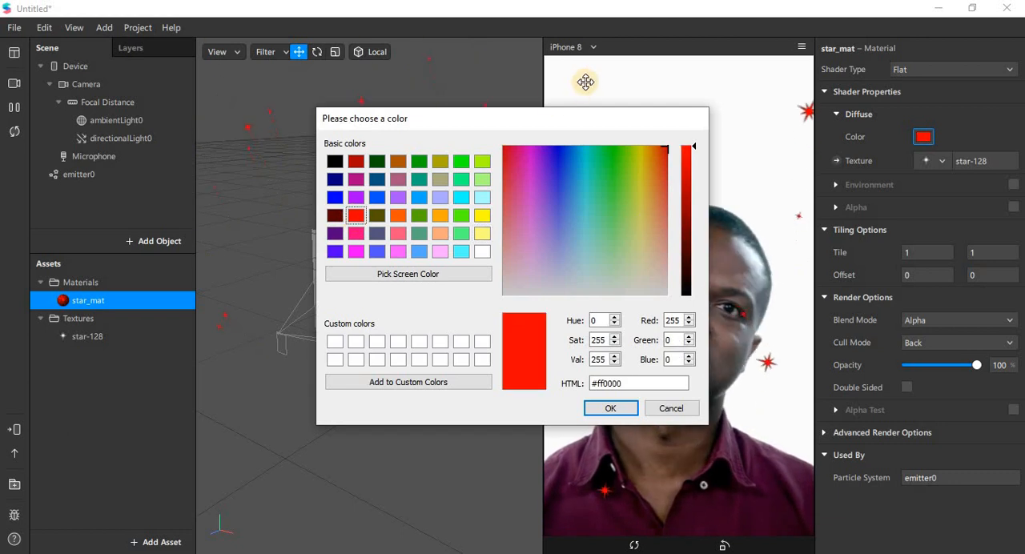
left_click_drag(357, 108, 104, 89)
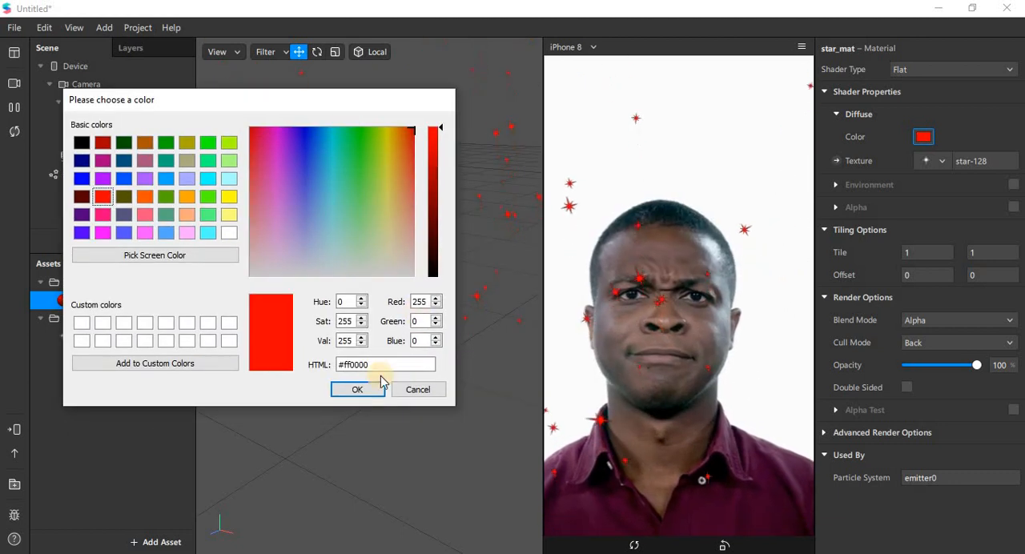
left_click(357, 390)
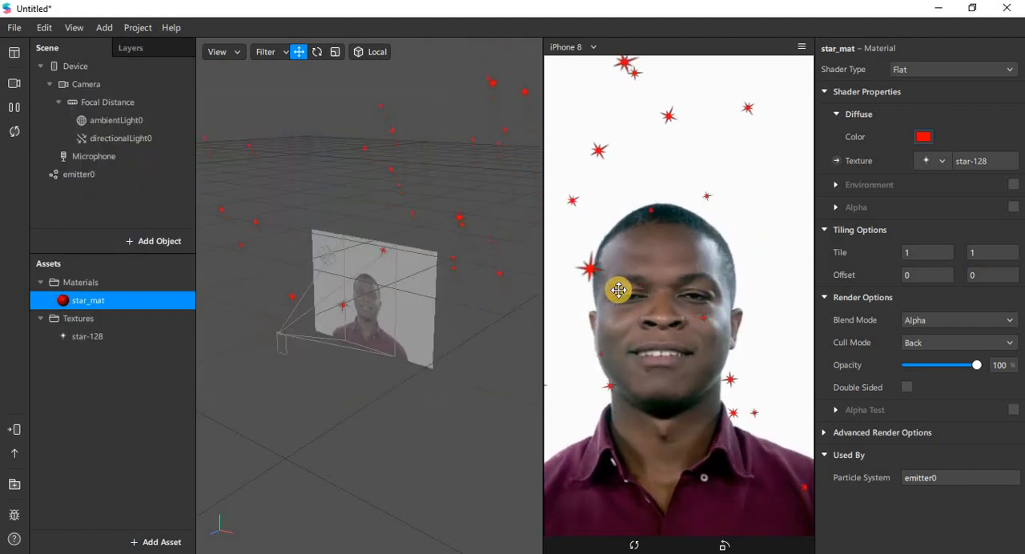